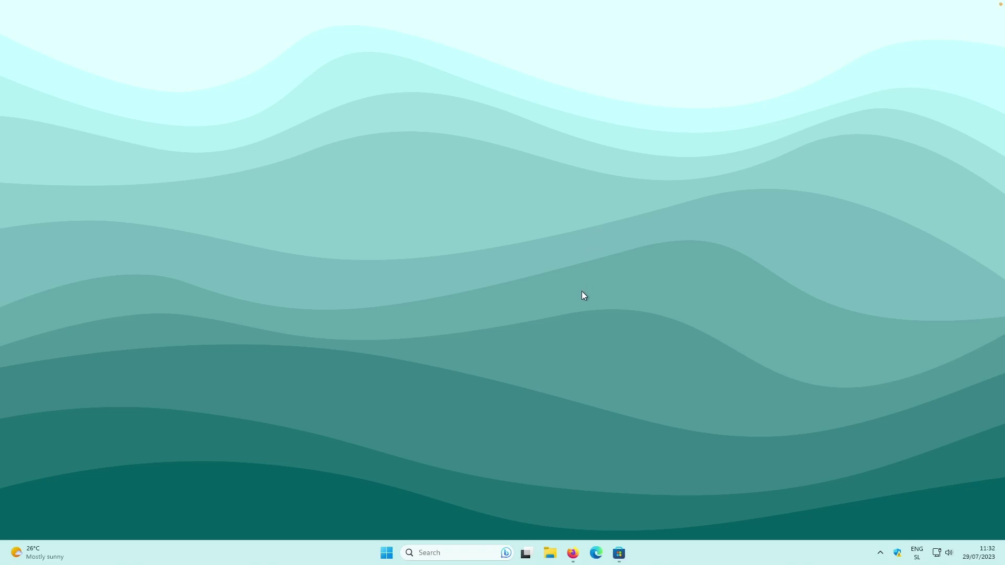
- Restore the Firefox window showing the TranslucentTB GitHub repository from the taskbar
click(573, 553)
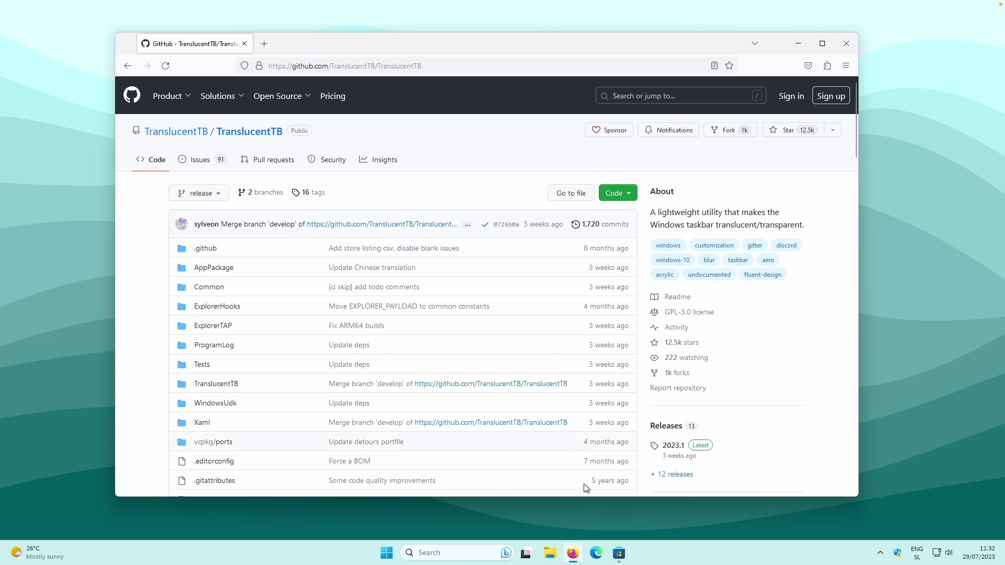
- Check the TranslucentTB page in the Microsoft Store, then return to the GitHub repository
click(620, 554)
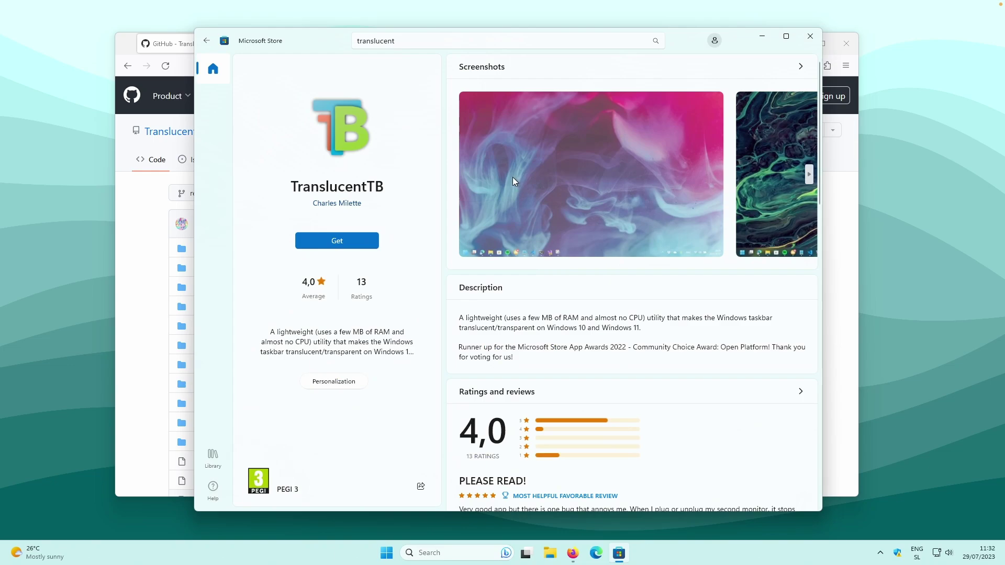
click(135, 225)
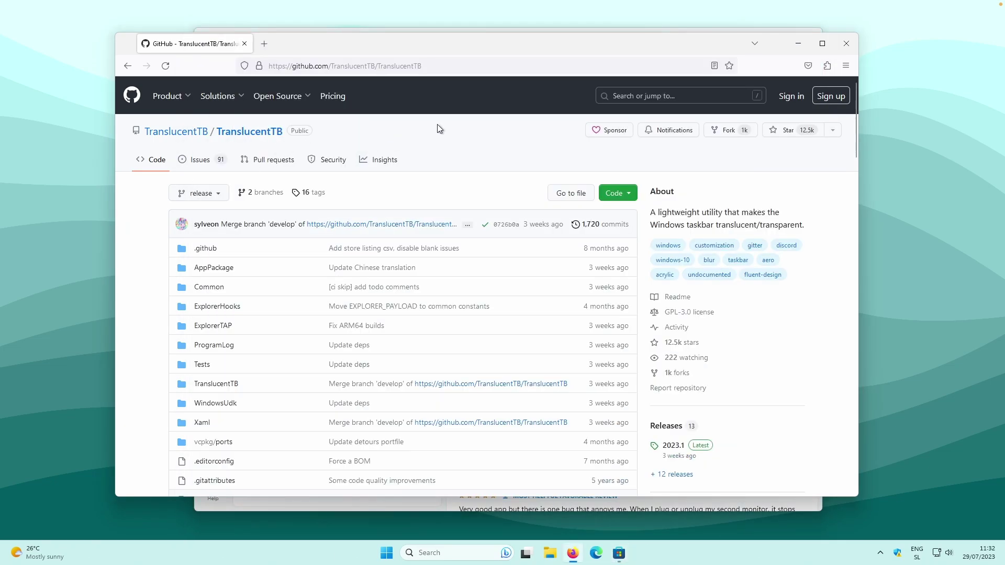
key(alt+Left)
- Download TranslucentTB.appinstaller from the 2023.1 release and open it
click(673, 428)
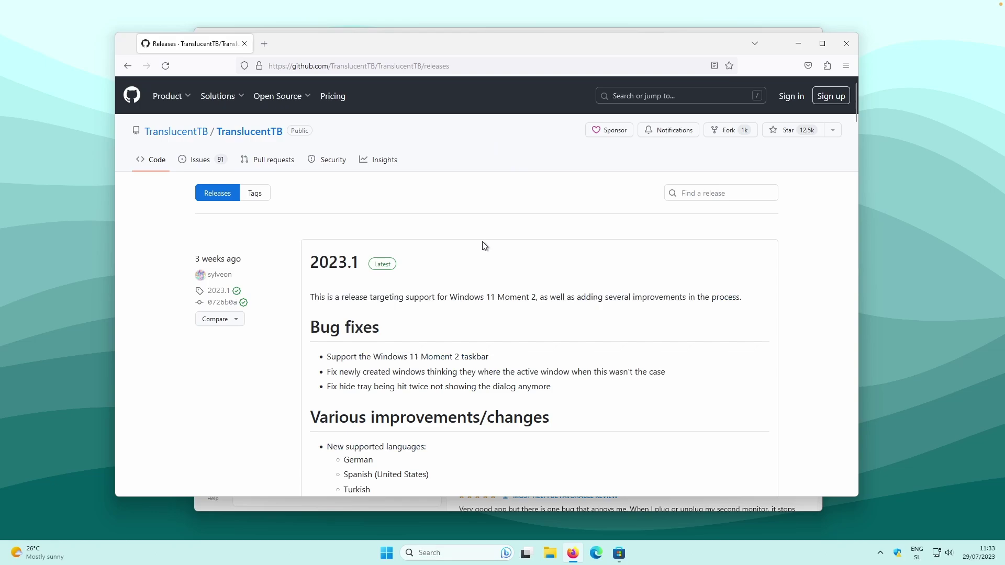
scroll(482, 243, down, 10)
scroll(485, 243, up, 2)
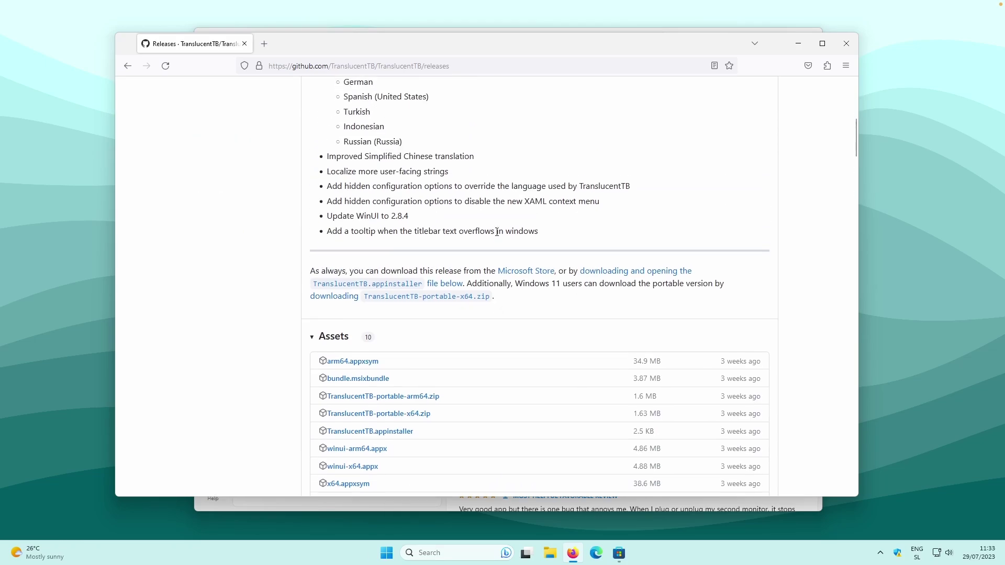
click(422, 292)
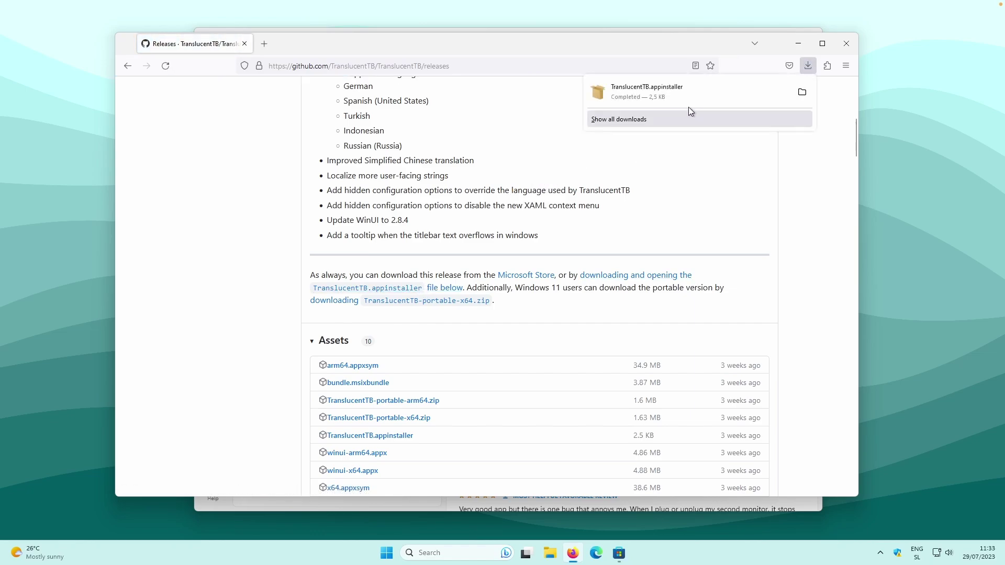
click(690, 93)
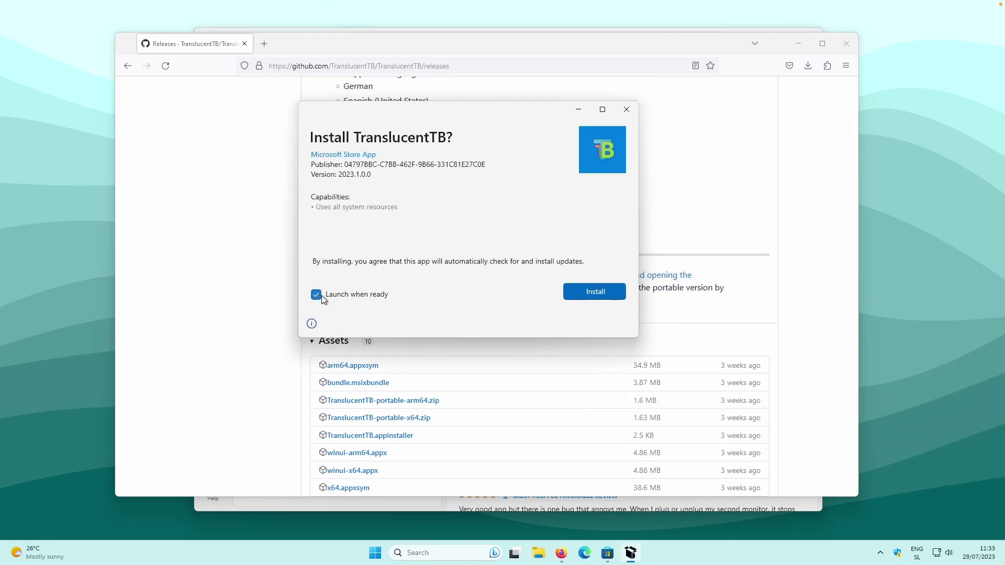
- Install TranslucentTB 2023.1.0.0 with launch when ready, and continue past its welcome screen
click(600, 296)
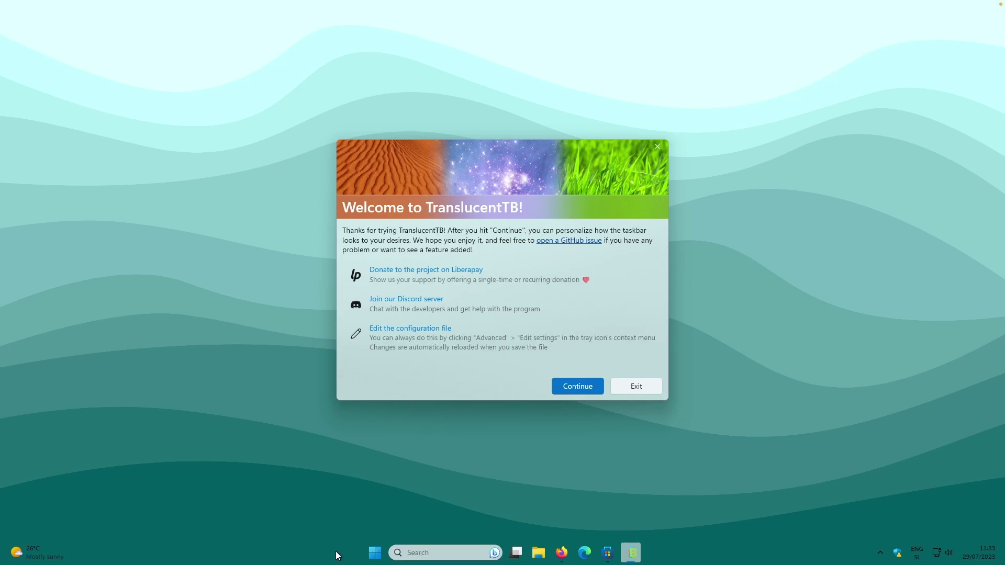
click(574, 390)
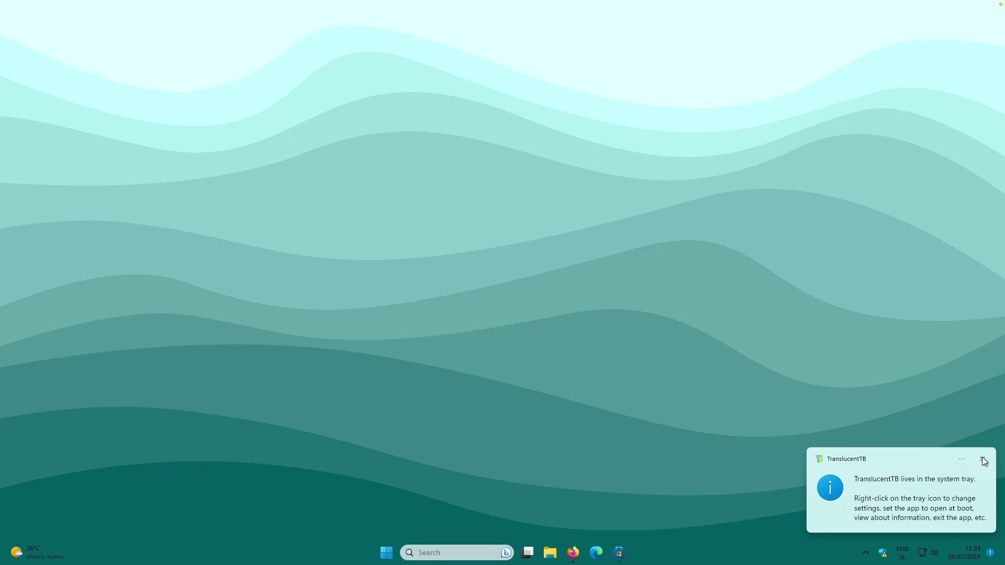
- Dismiss the notification and move the TranslucentTB icon from the overflow into the visible tray
click(982, 459)
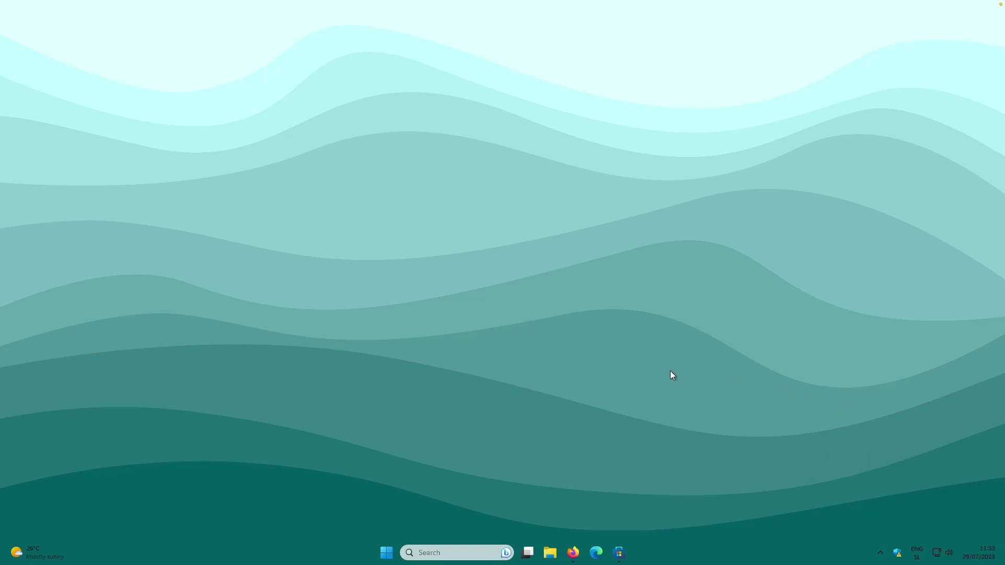
click(880, 553)
drag(872, 518, 883, 555)
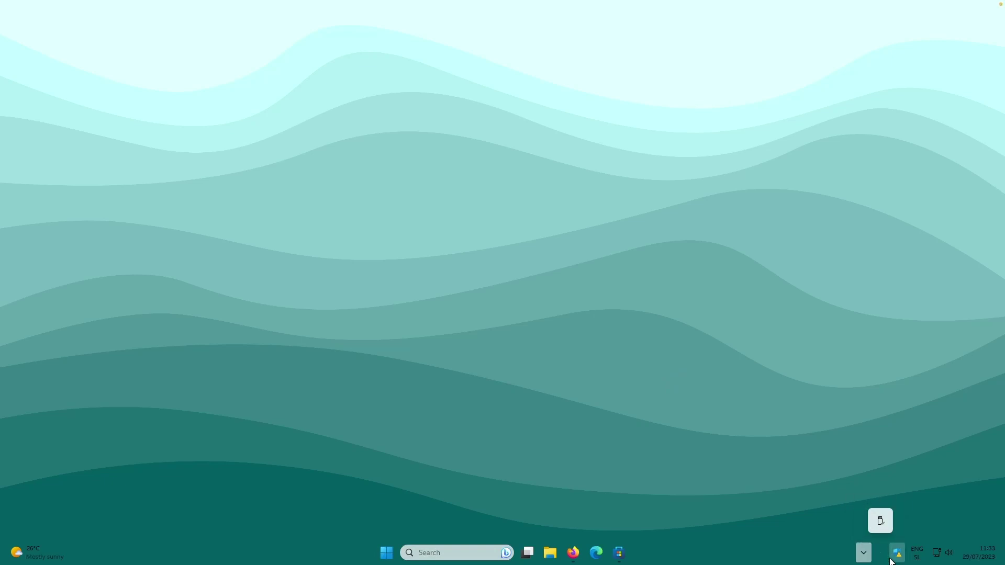
click(837, 441)
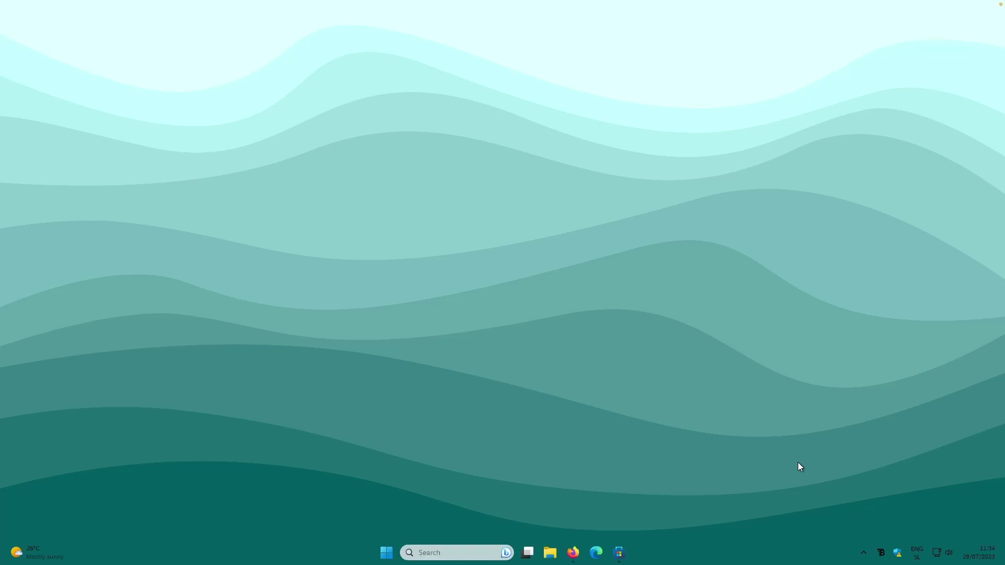
- Turn on Show taskbar border for TranslucentTB's Desktop appearance
right_click(880, 550)
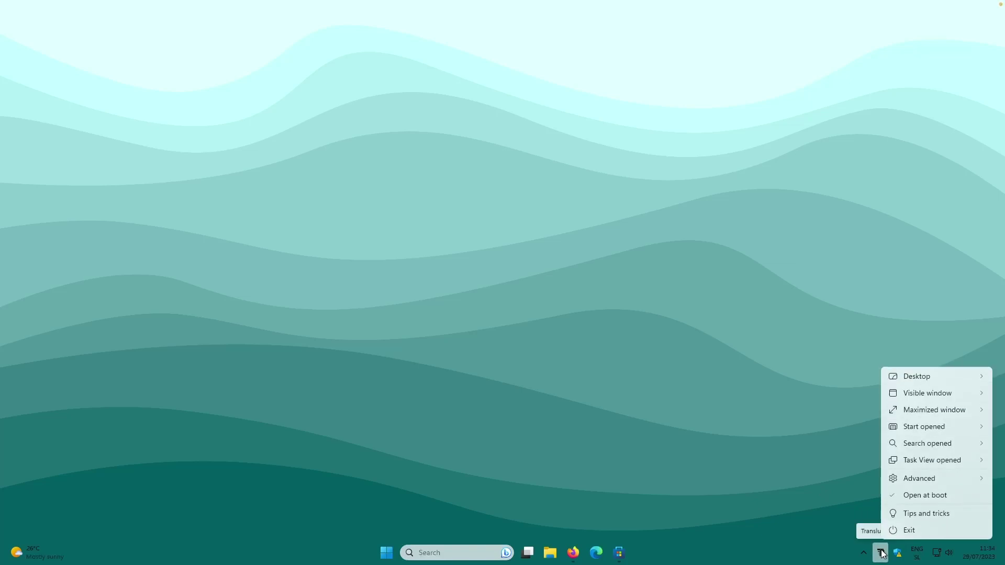
mouse_move(927, 375)
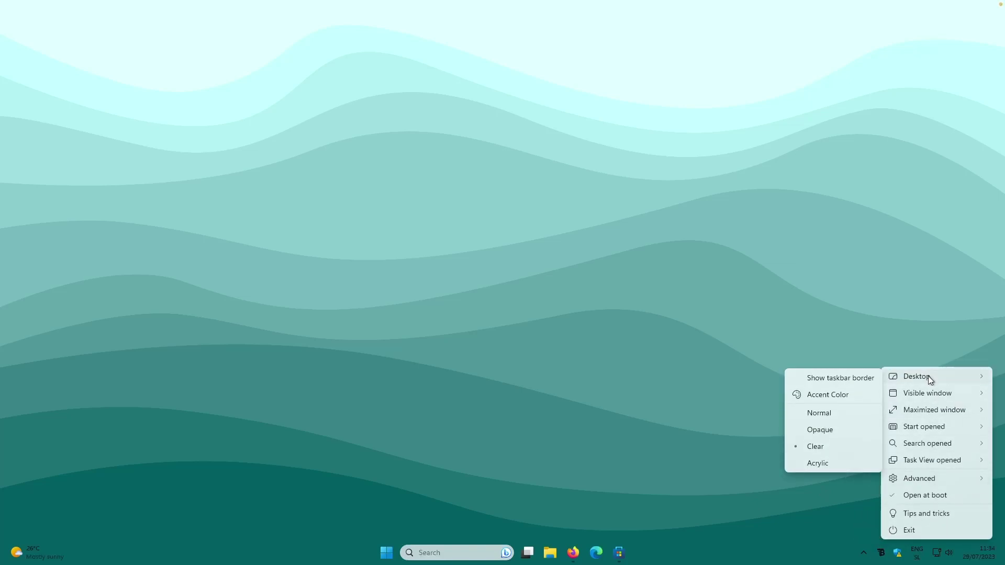
click(850, 378)
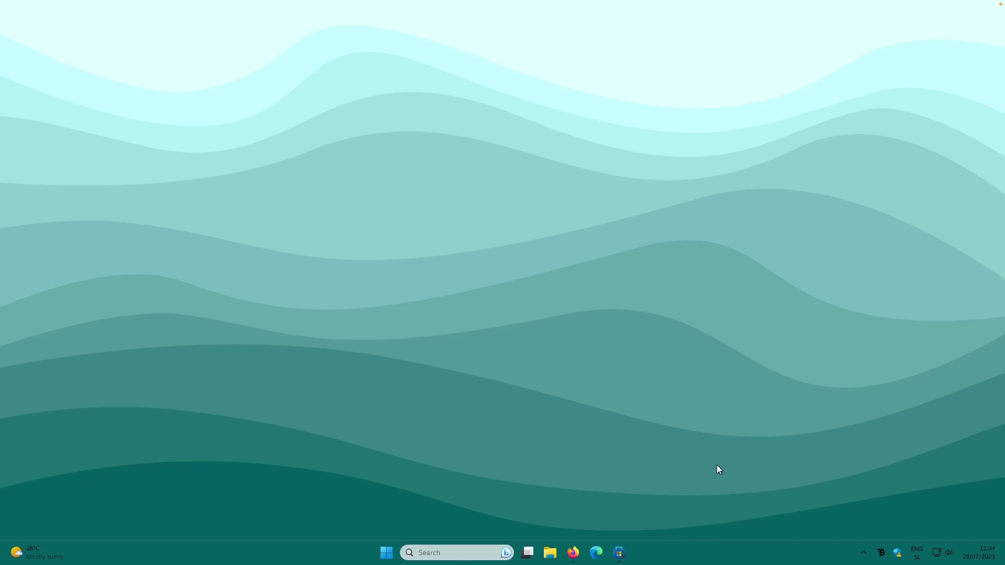
right_click(881, 553)
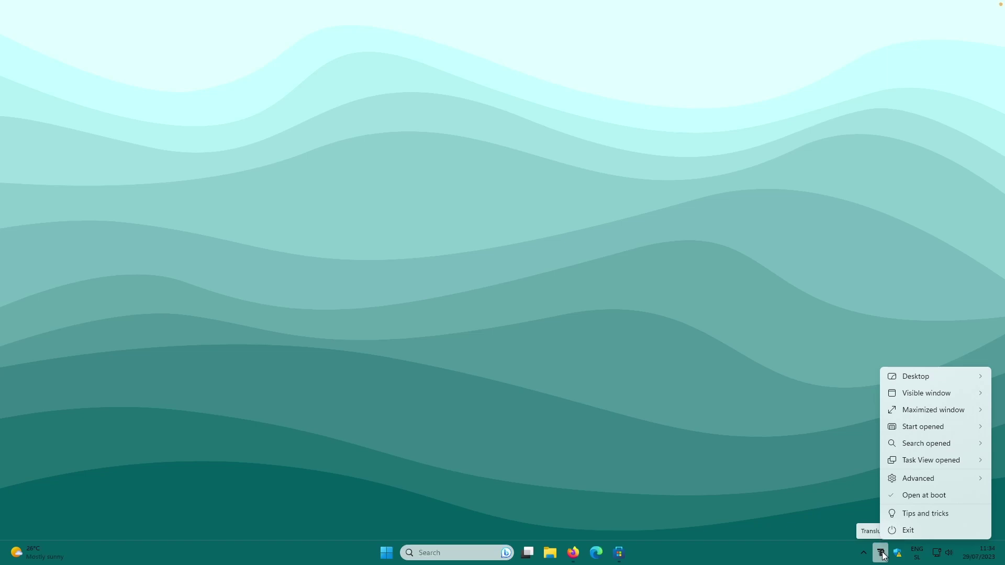
- Toggle the desktop taskbar border and enable the Visible window taskbar style
mouse_move(916, 377)
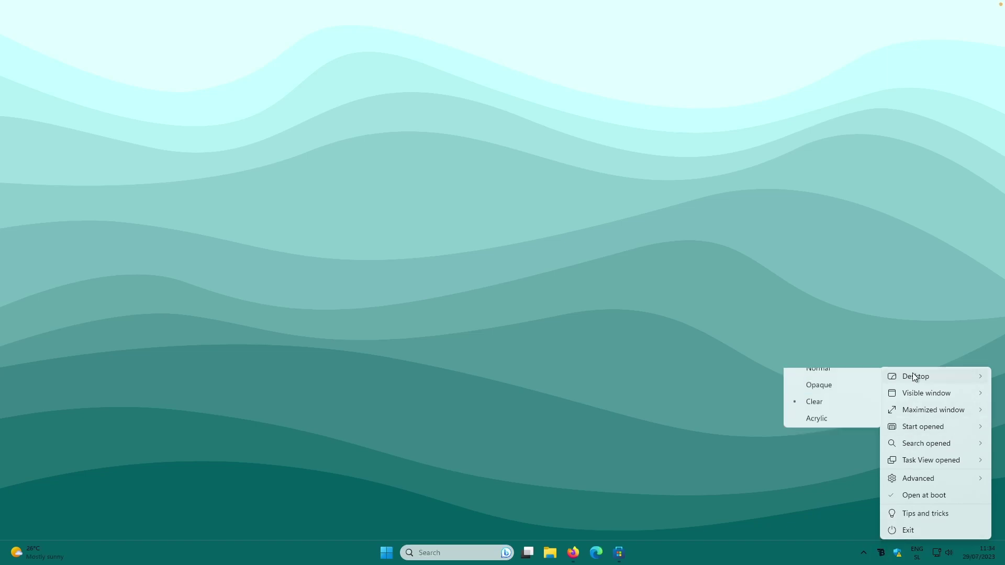
click(851, 379)
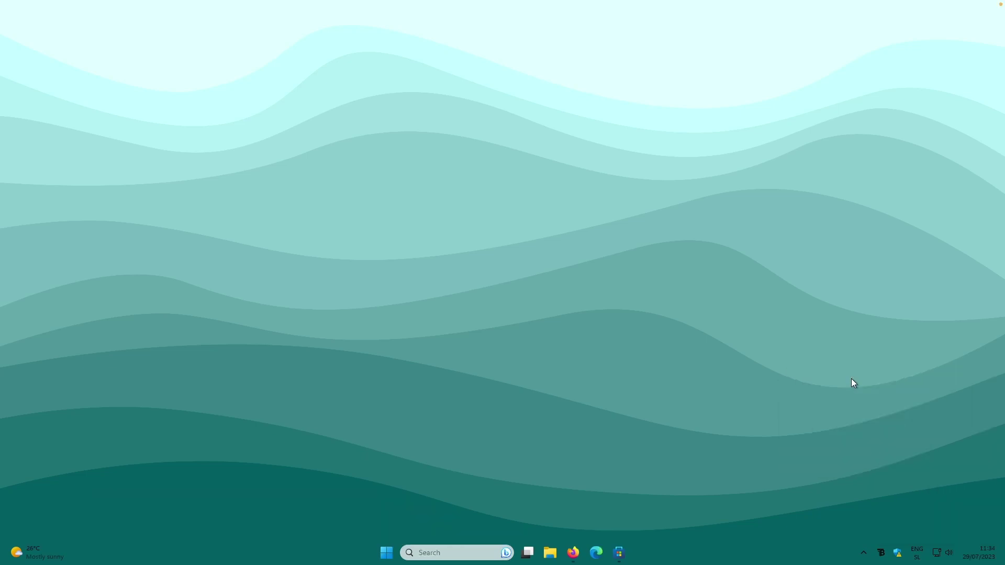
right_click(882, 553)
mouse_move(933, 392)
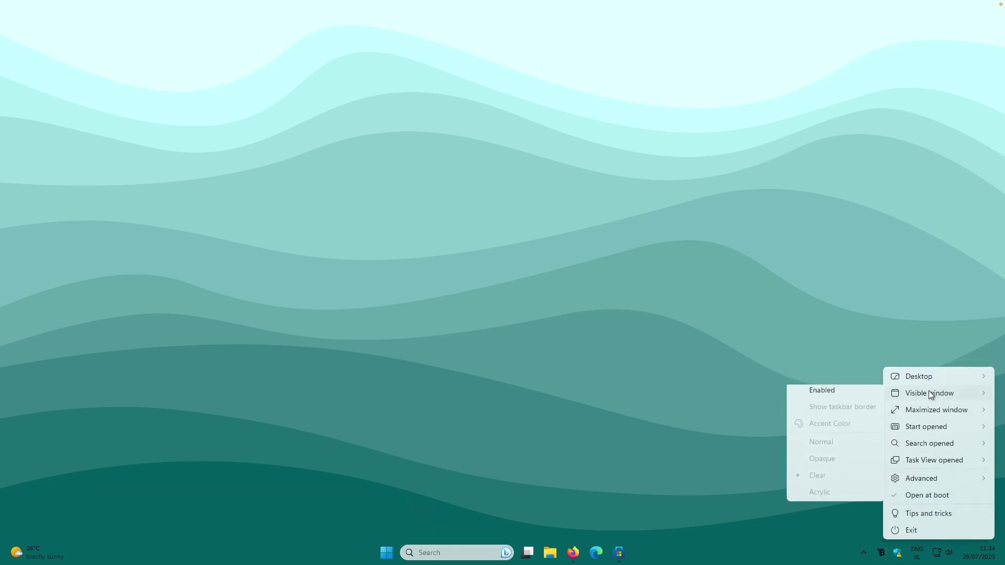
click(852, 396)
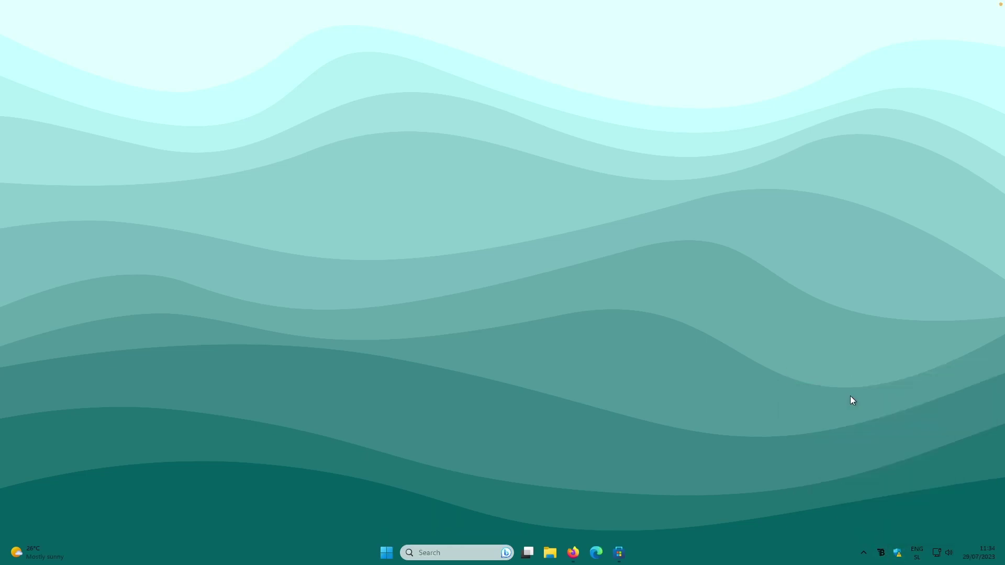
- Enable the Maximized window style, set it to Clear, and toggle its taskbar border
right_click(881, 553)
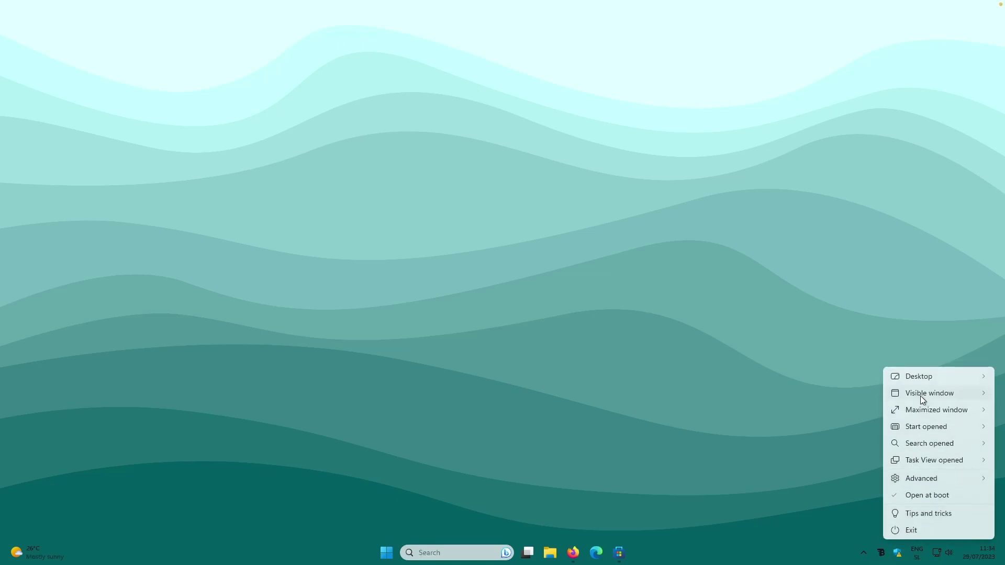
mouse_move(924, 396)
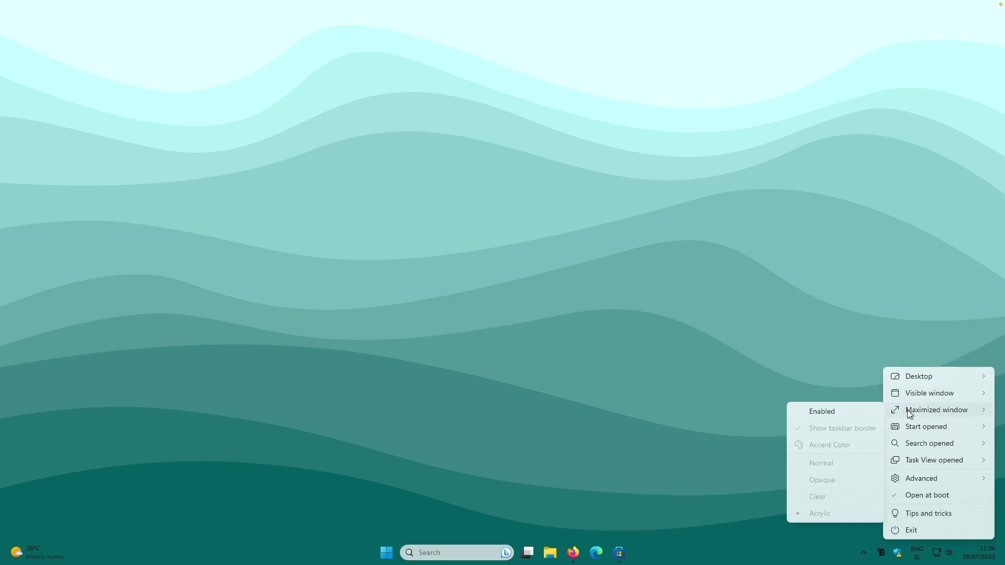
click(851, 411)
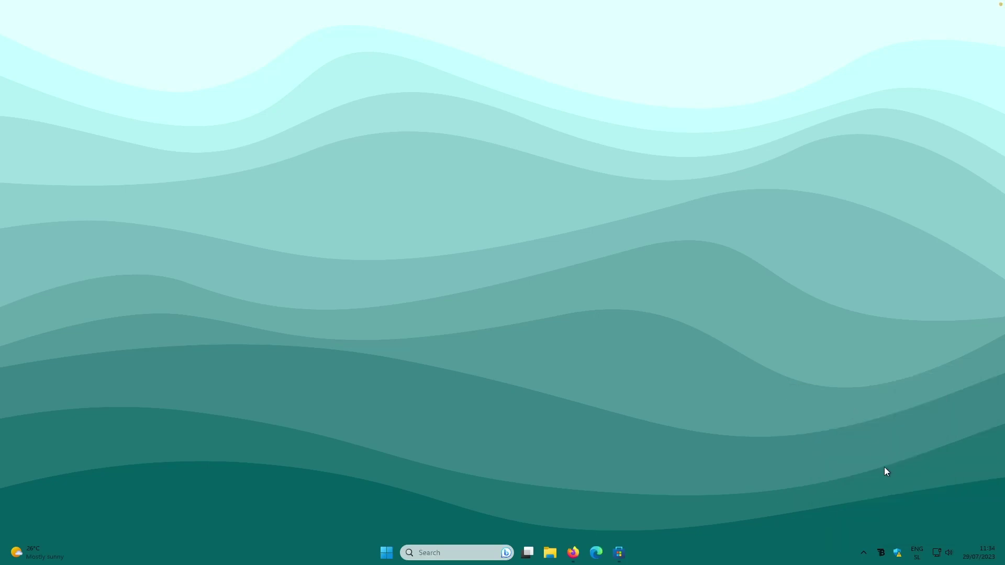
right_click(881, 553)
mouse_move(928, 411)
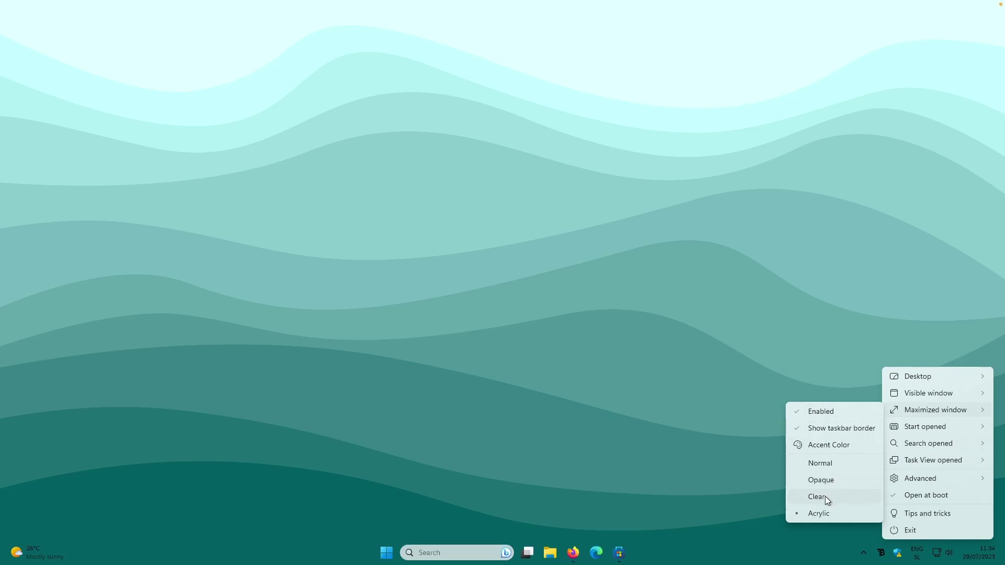
click(825, 496)
mouse_move(931, 412)
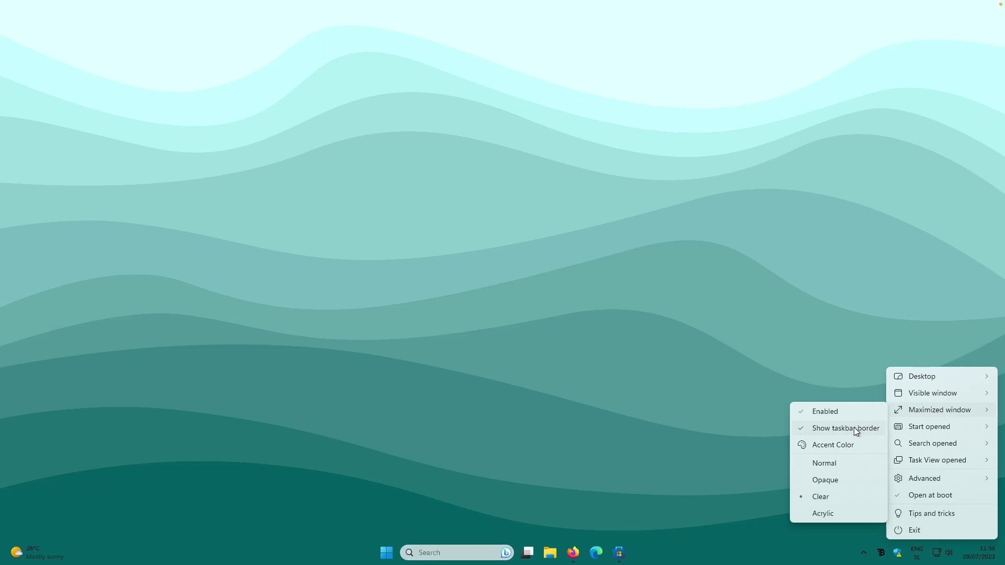
click(855, 429)
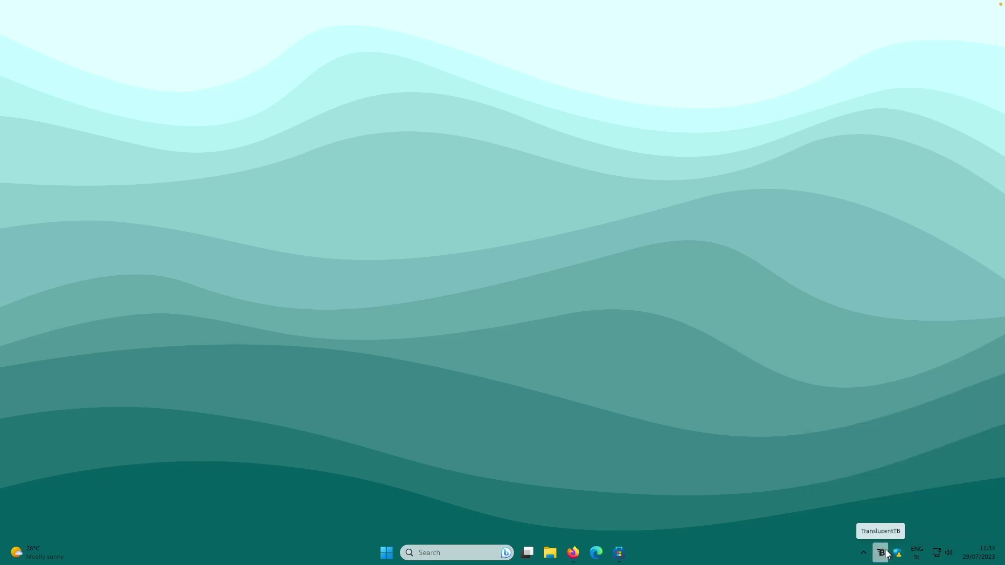
right_click(881, 552)
- Enable the Start opened taskbar style and toggle its taskbar border
mouse_move(928, 428)
click(847, 428)
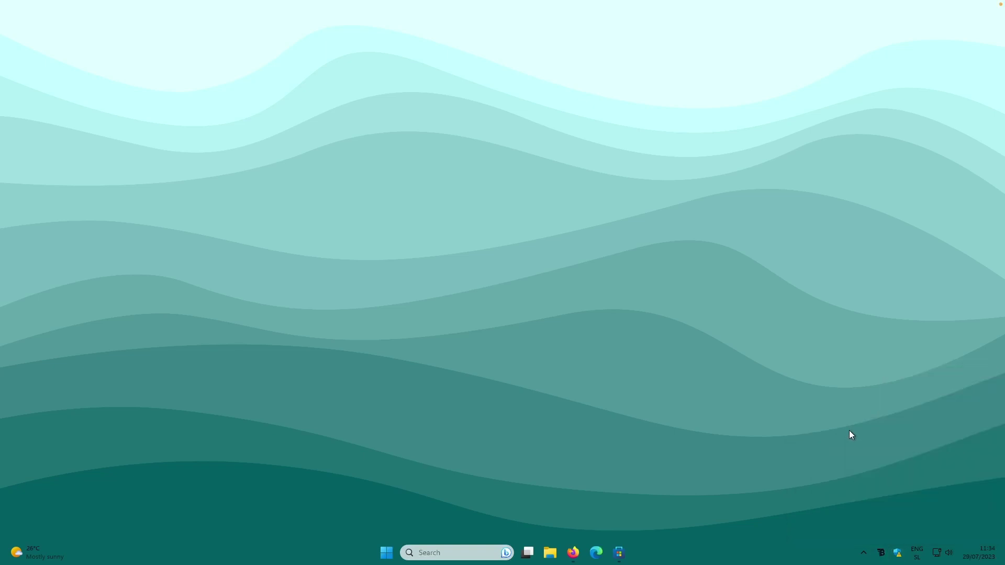
right_click(881, 553)
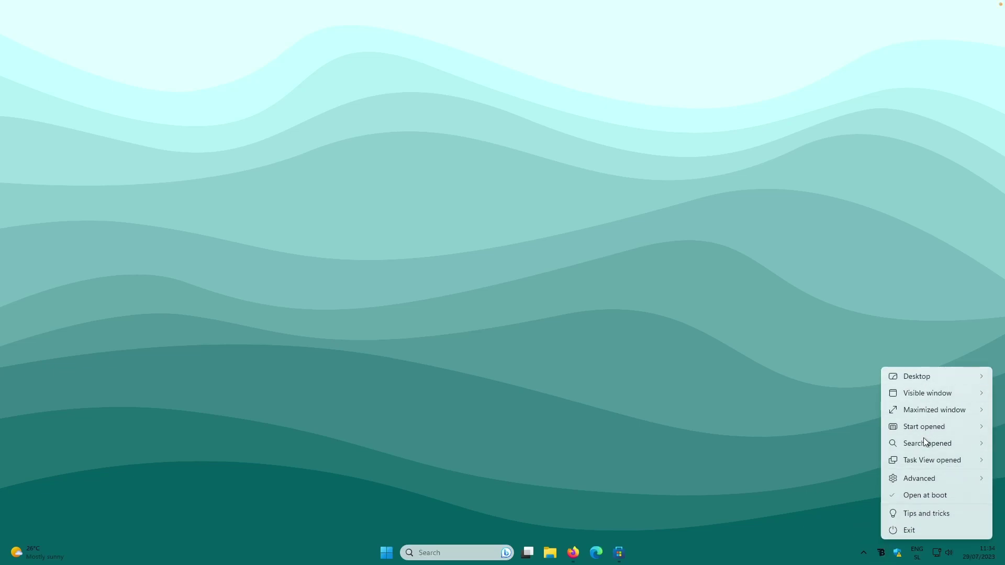
mouse_move(924, 427)
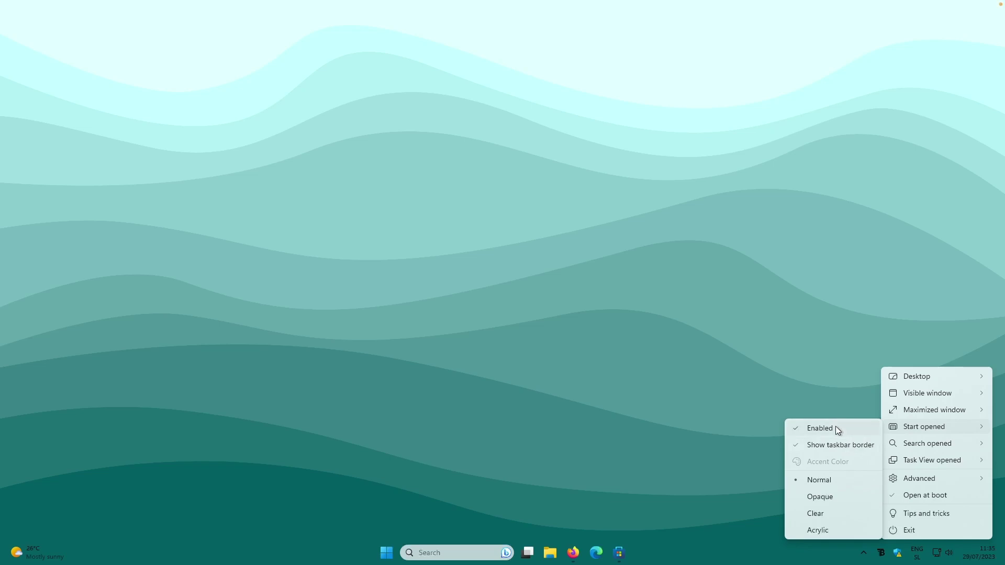
click(835, 445)
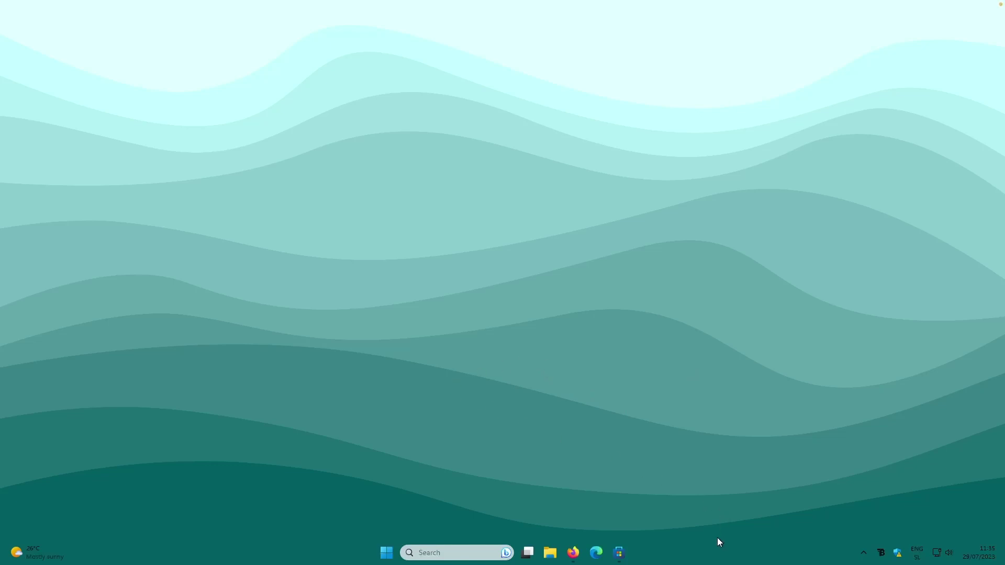
- Via Taskbar settings, set Personalization > Colors to Custom mode with Windows mode Dark, then close
right_click(718, 551)
click(739, 530)
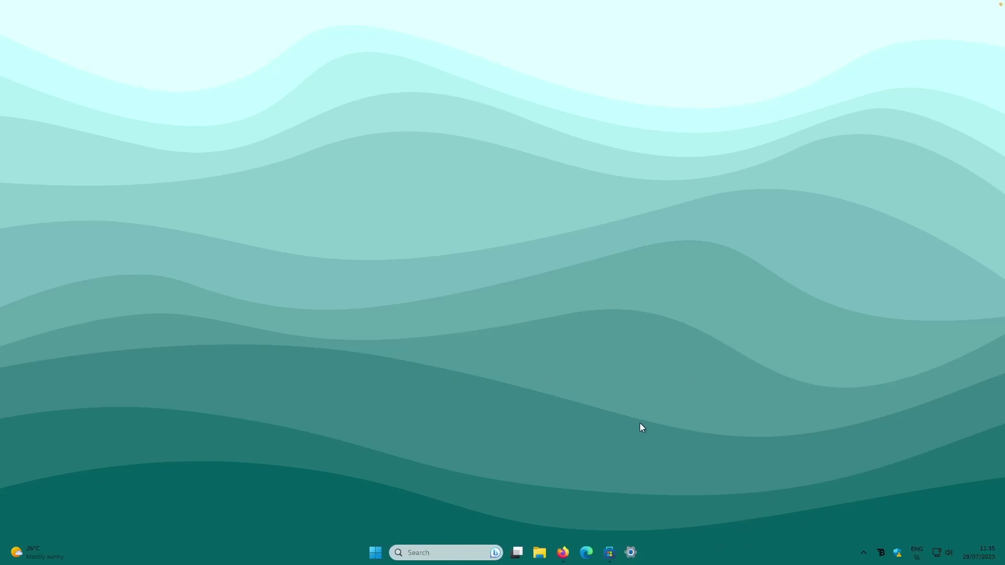
click(79, 176)
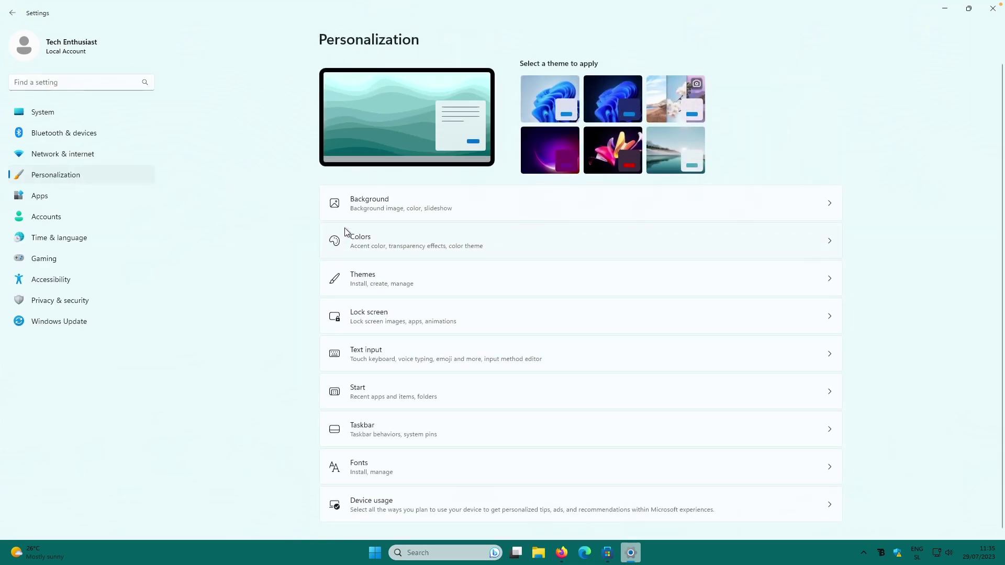
click(394, 244)
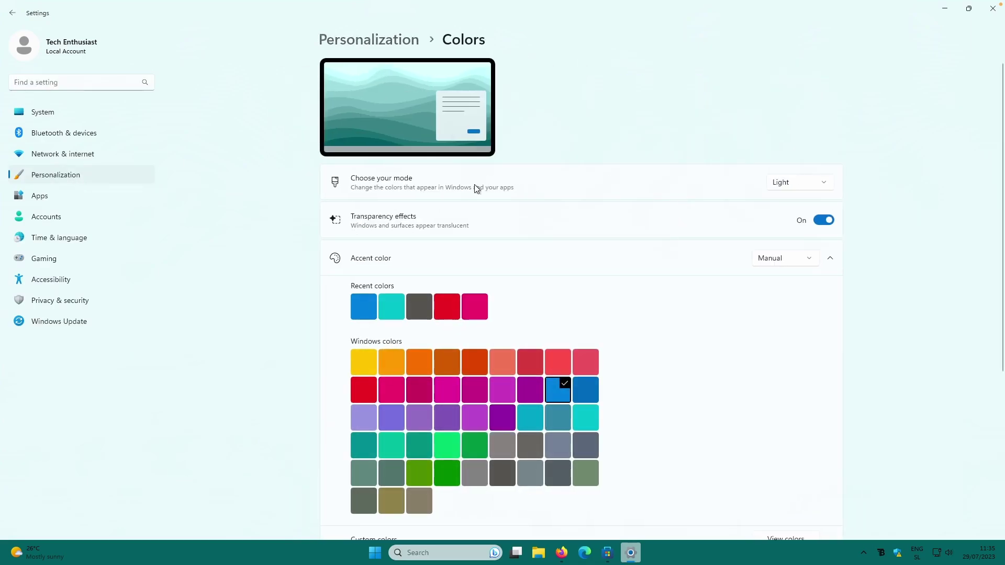
click(784, 188)
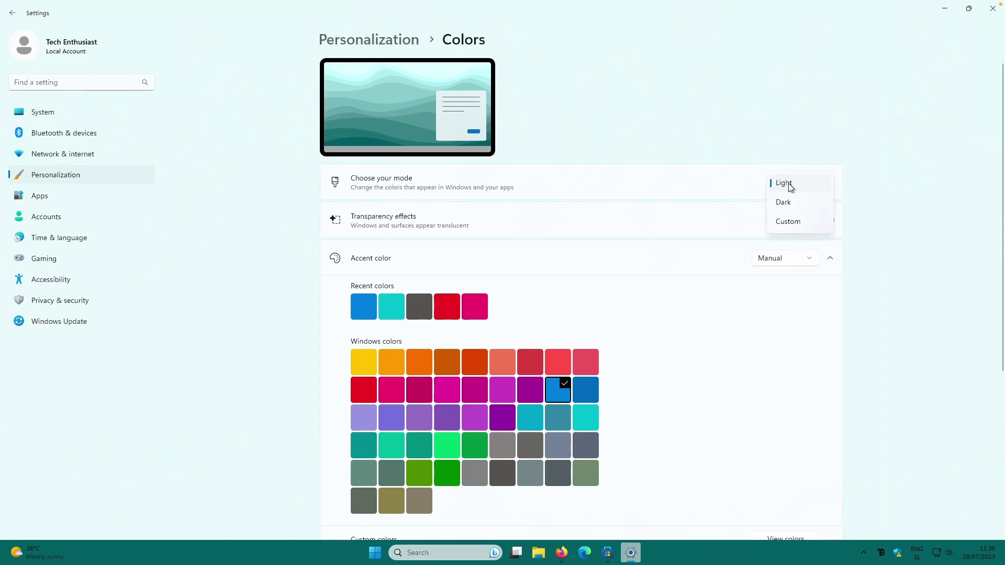
click(790, 221)
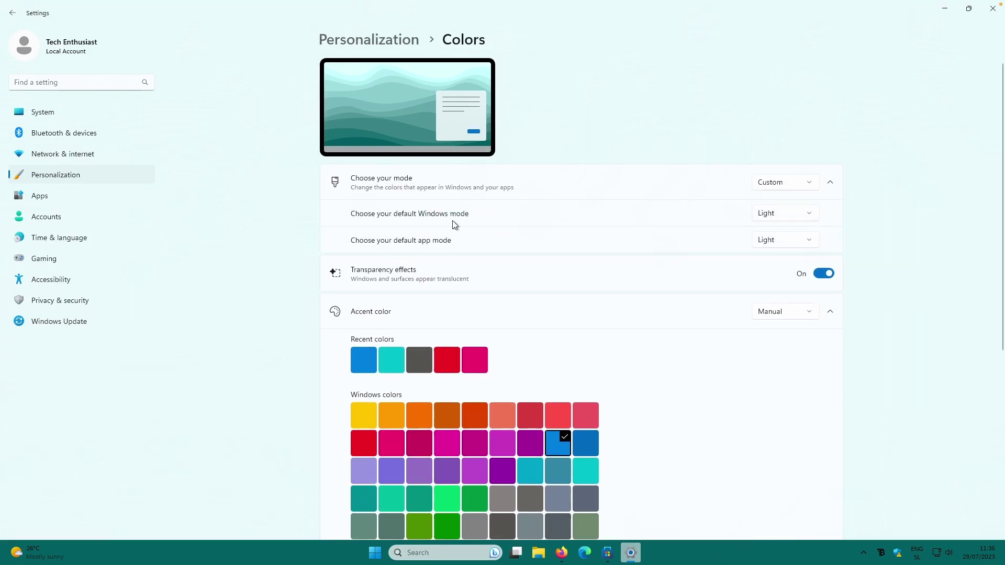
click(779, 216)
click(776, 234)
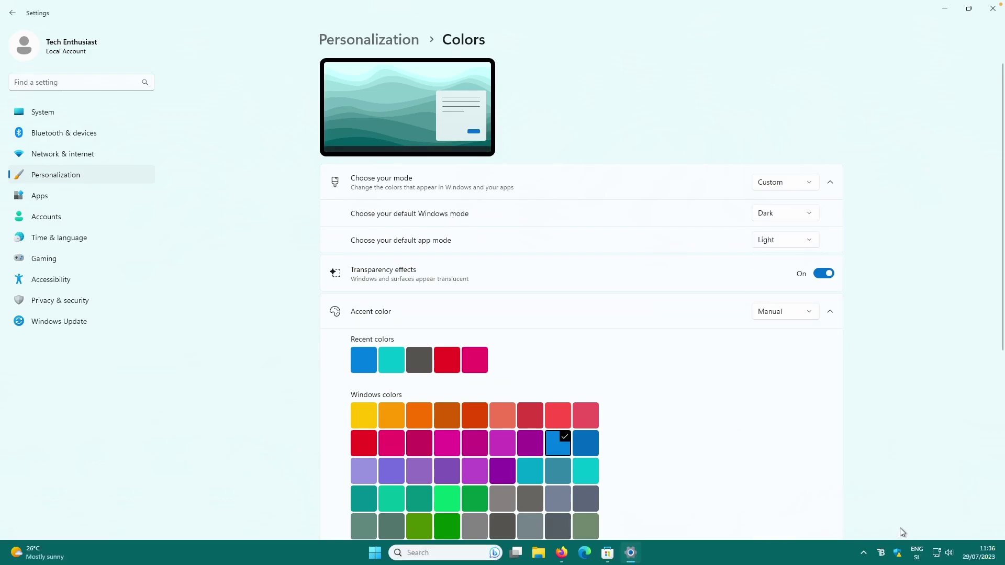
click(994, 8)
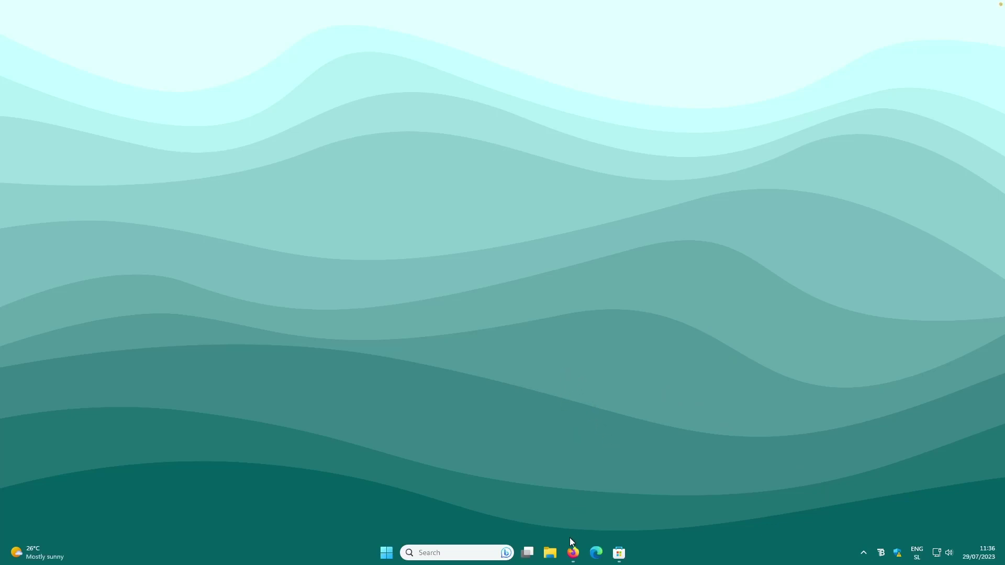
- Search for rainmeter, download Rainmeter-4.5.17.exe from rainmeter.net, and run the installer
click(573, 553)
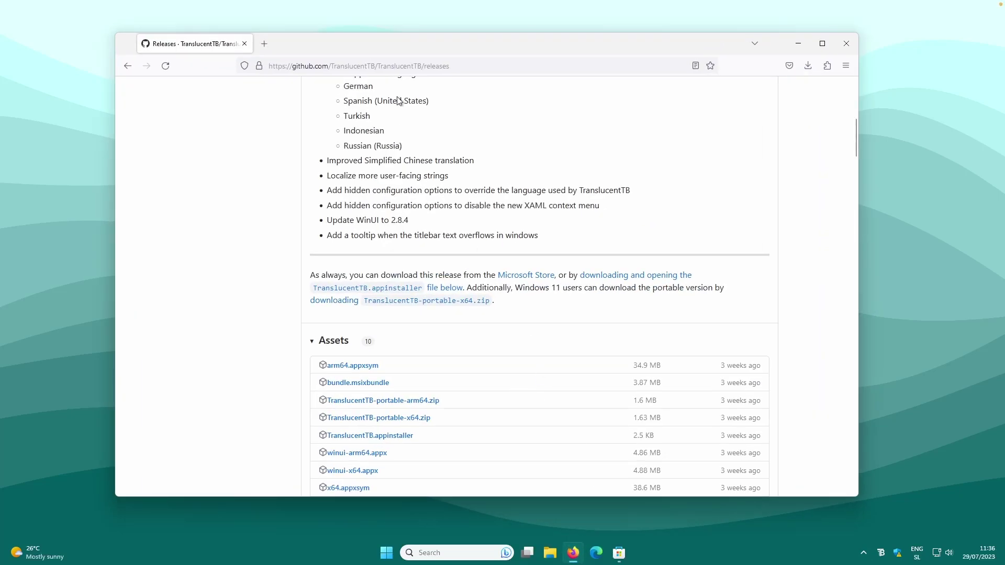
click(411, 64)
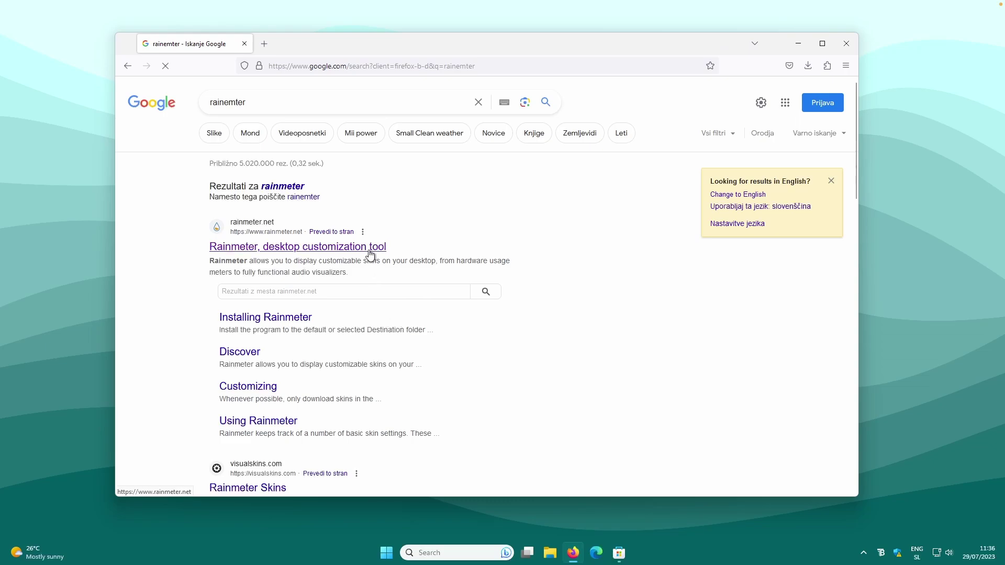
click(340, 247)
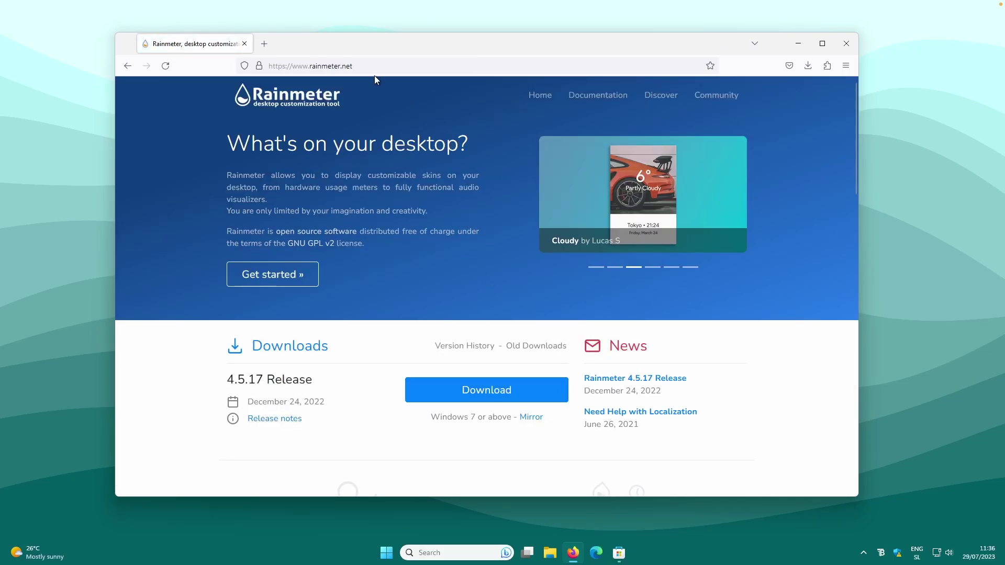
click(494, 391)
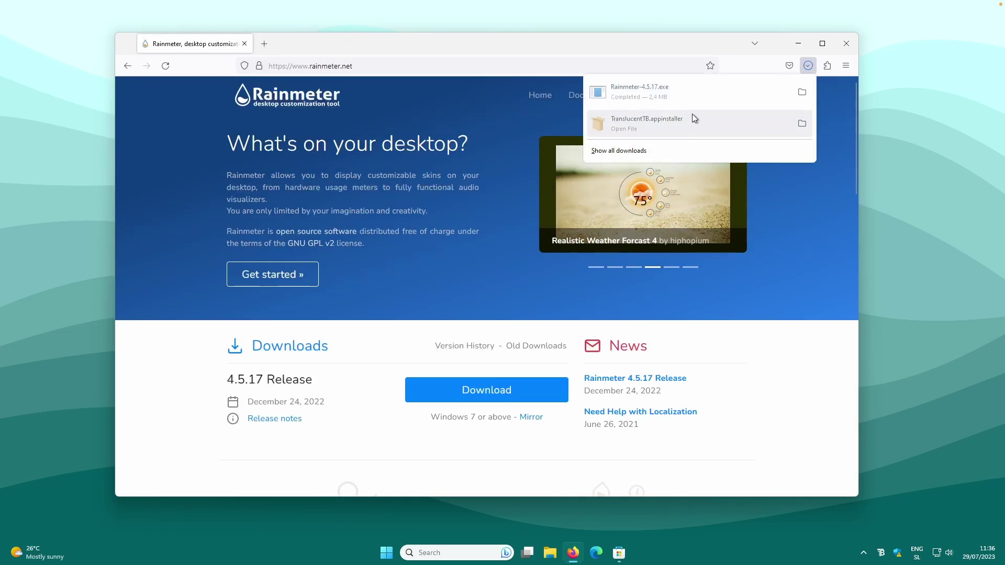
click(683, 92)
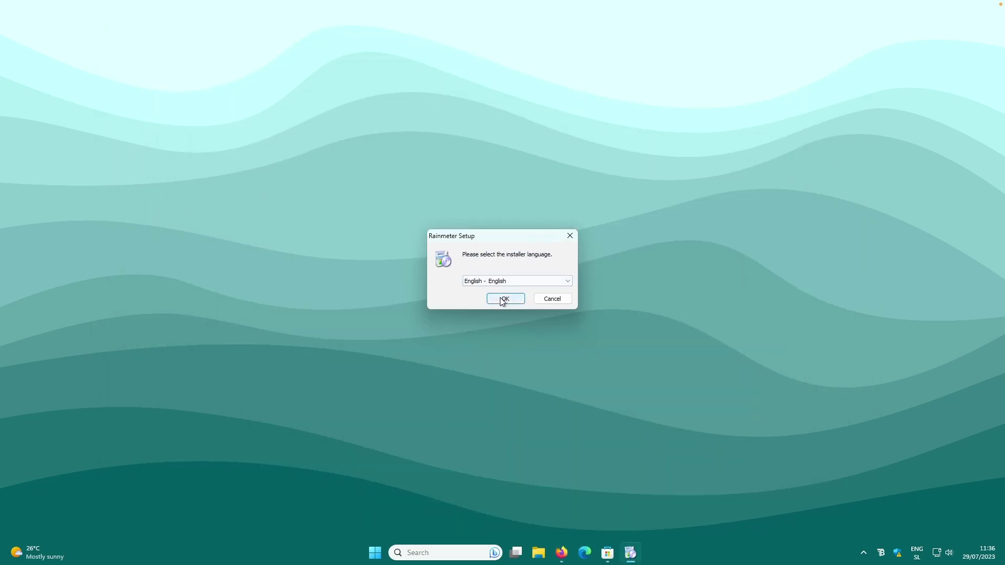
- Complete the standard Rainmeter installation and launch Rainmeter
click(503, 297)
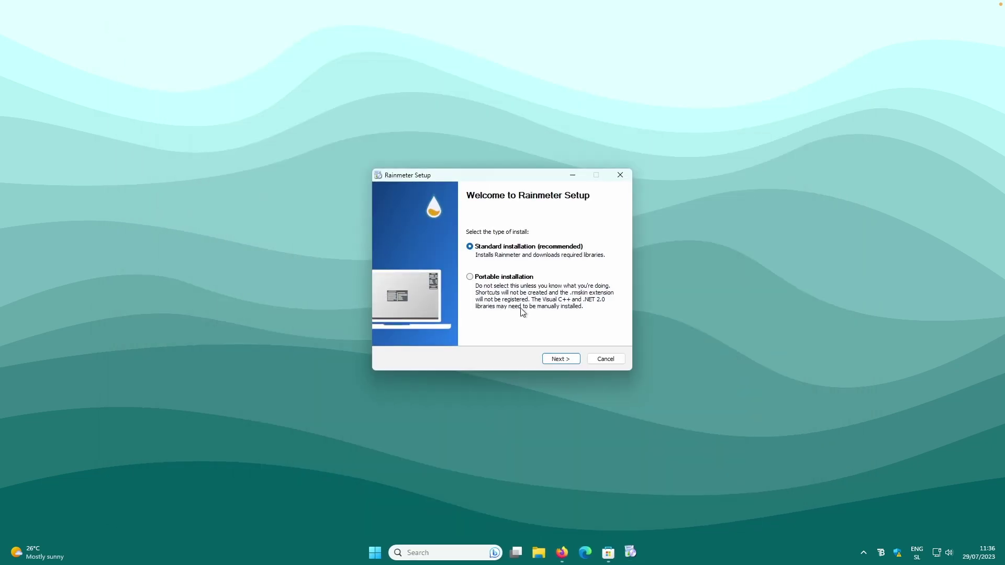
click(562, 360)
click(563, 361)
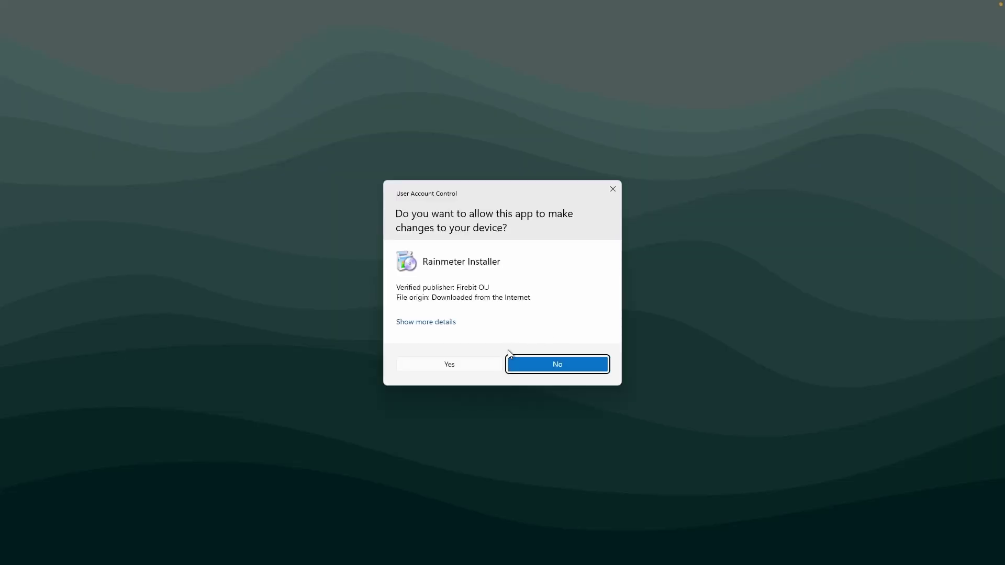
click(471, 364)
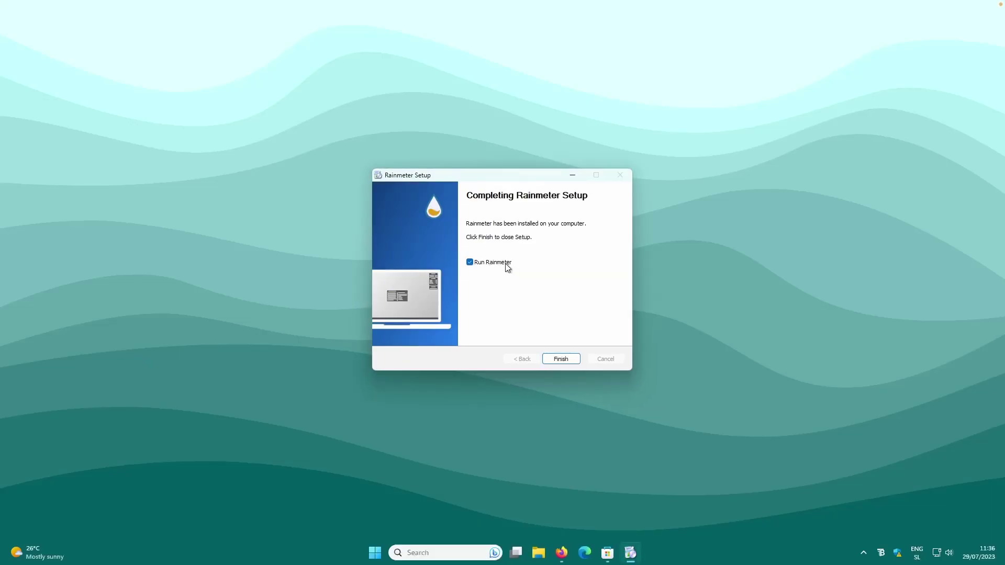
click(559, 360)
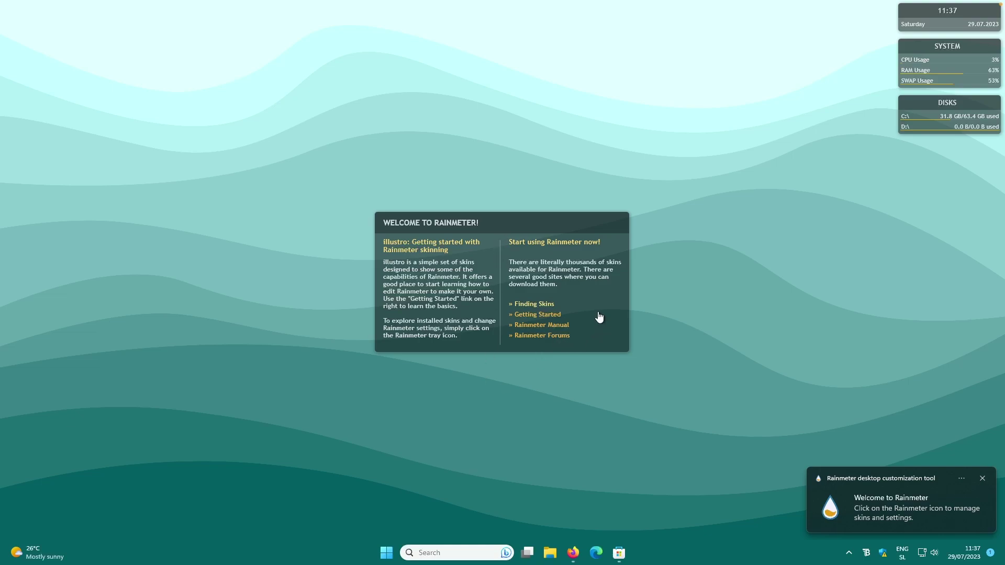
- Unload the Welcome, DISKS, SYSTEM and Clock illustro skins from the desktop
right_click(490, 345)
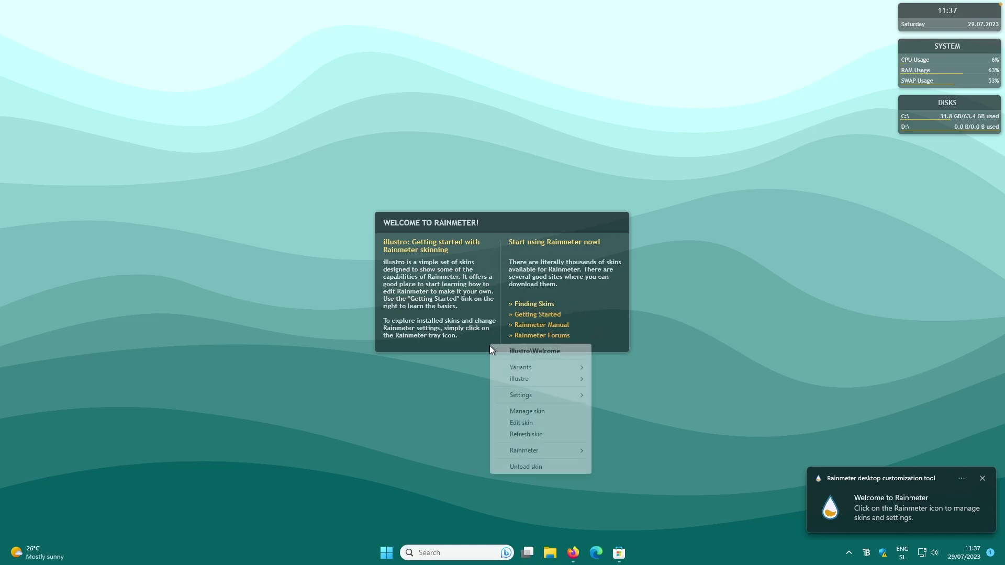
click(532, 467)
right_click(925, 101)
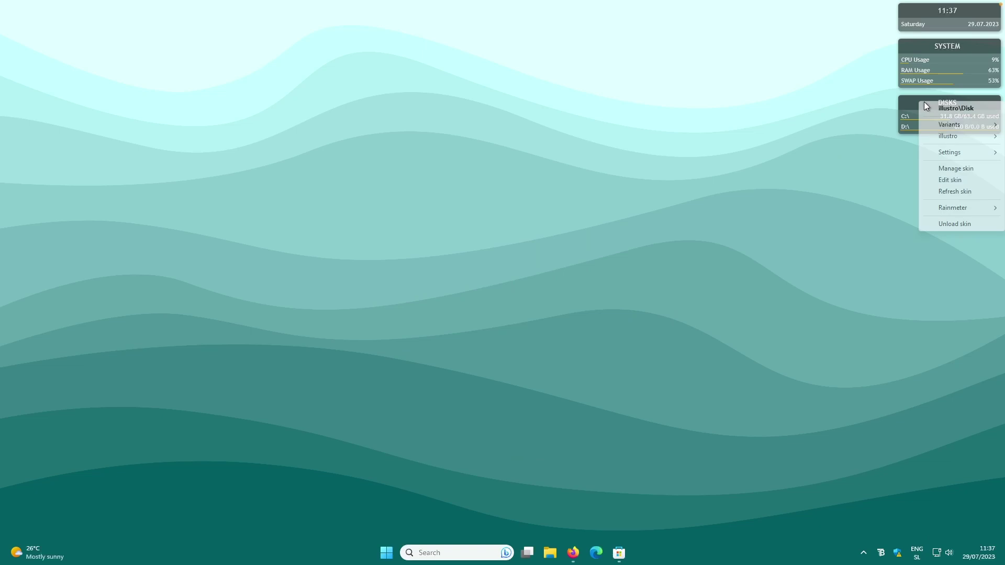
click(950, 223)
right_click(924, 58)
click(940, 174)
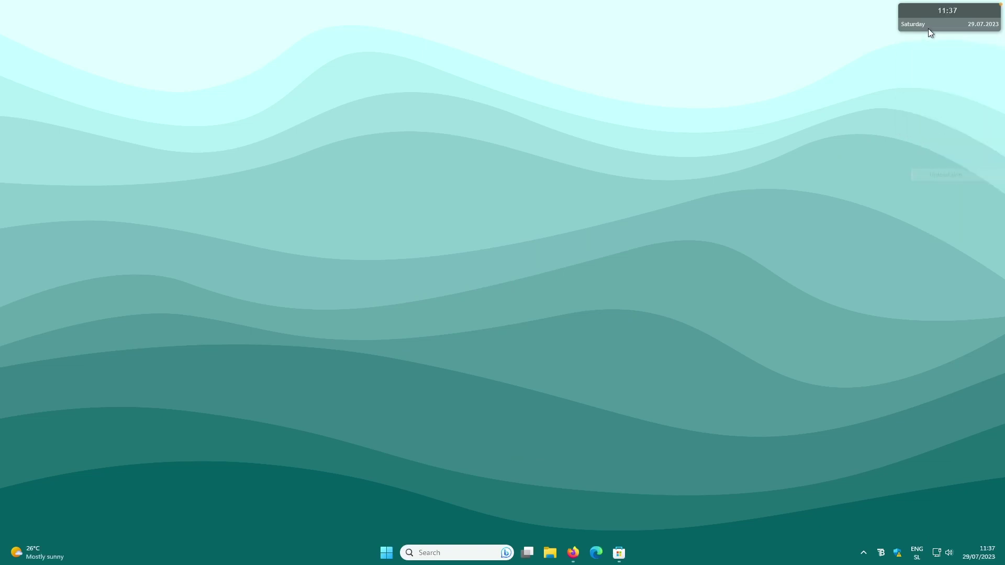
right_click(928, 28)
click(930, 142)
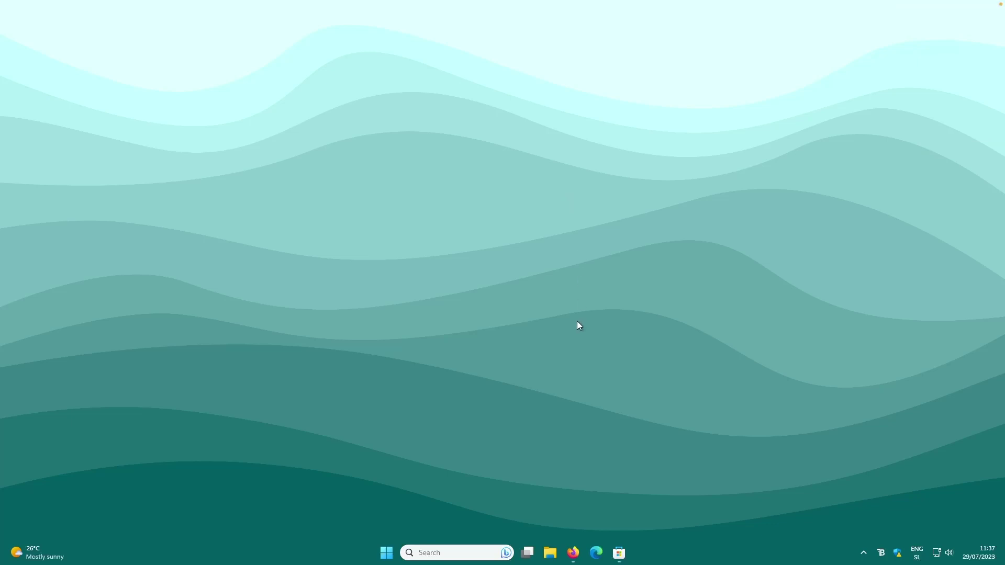
- Load wallpapershome.com in Firefox
click(573, 553)
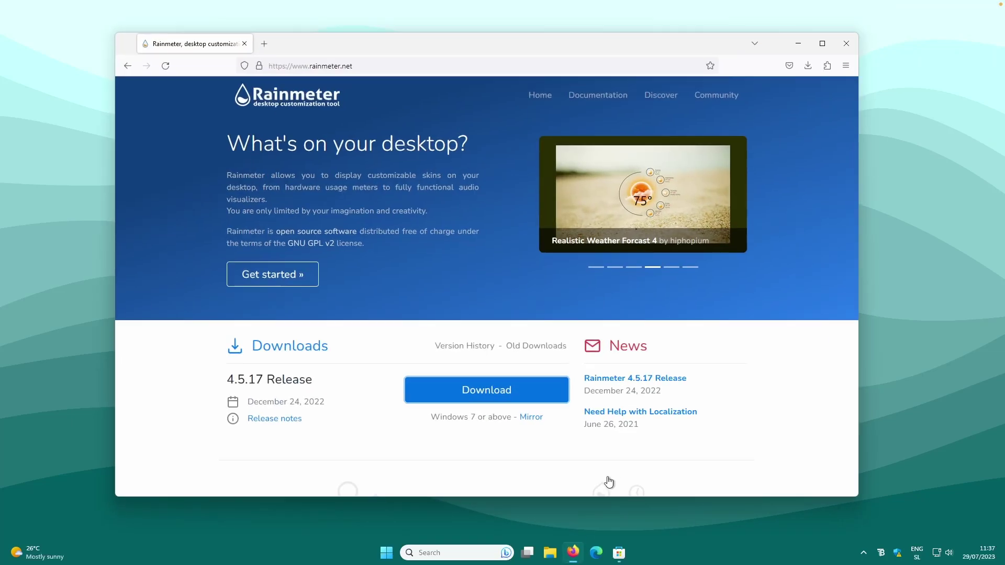
click(393, 65)
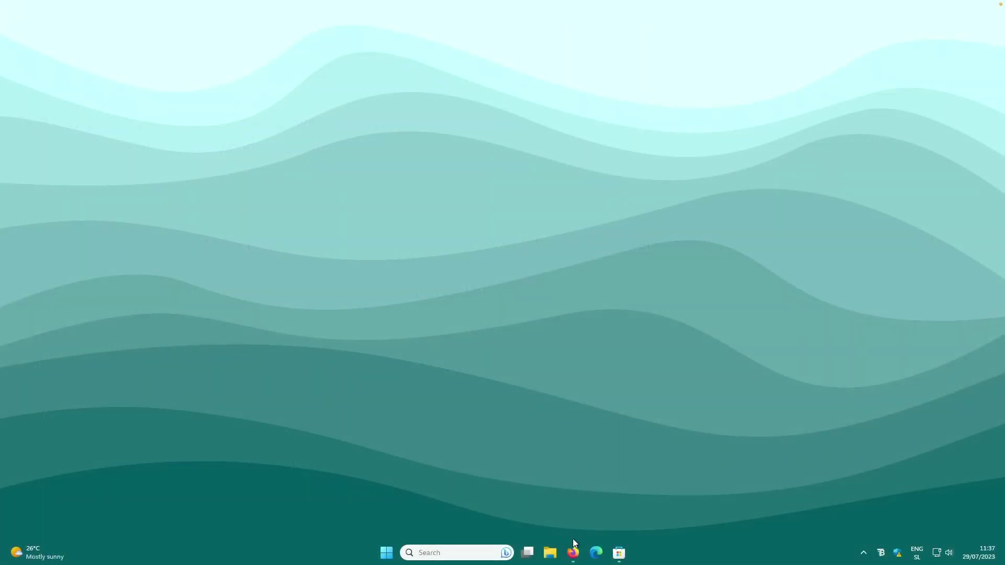
click(573, 550)
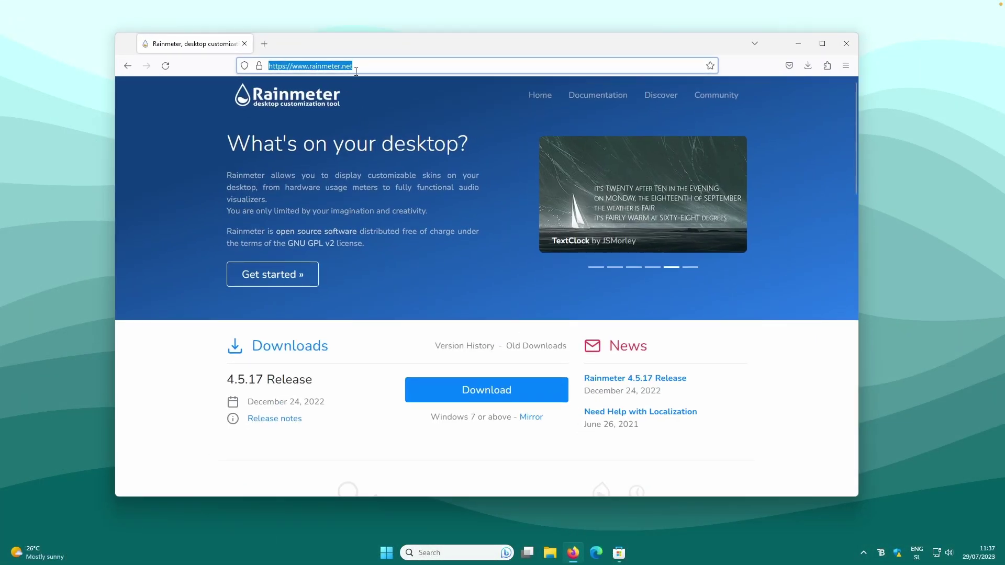
text(wallpapershome.com)
key(Return)
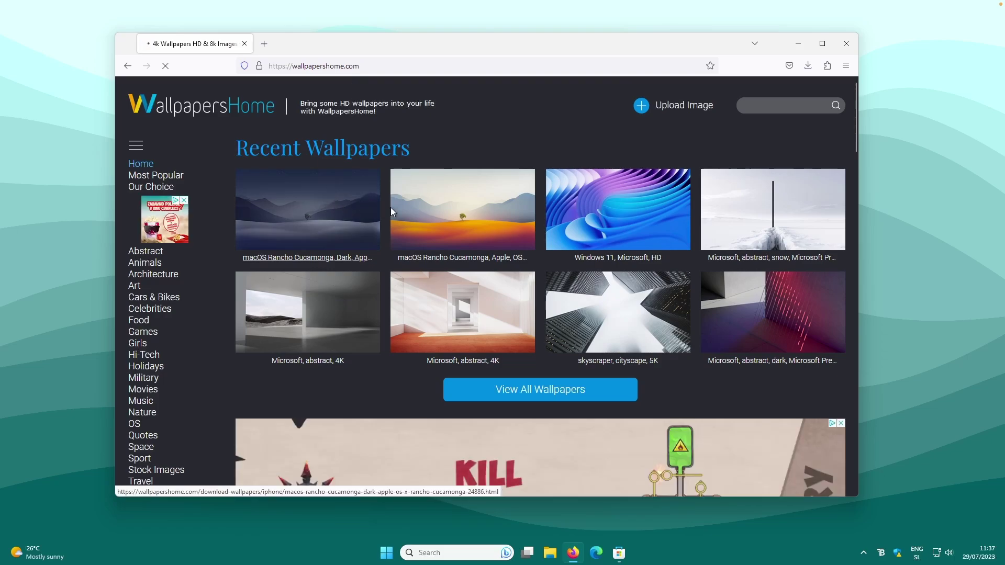
- Browse to the dark macOS Rancho Cucamonga wallpaper page
click(339, 207)
scroll(517, 238, down, 2)
scroll(560, 217, down, 4)
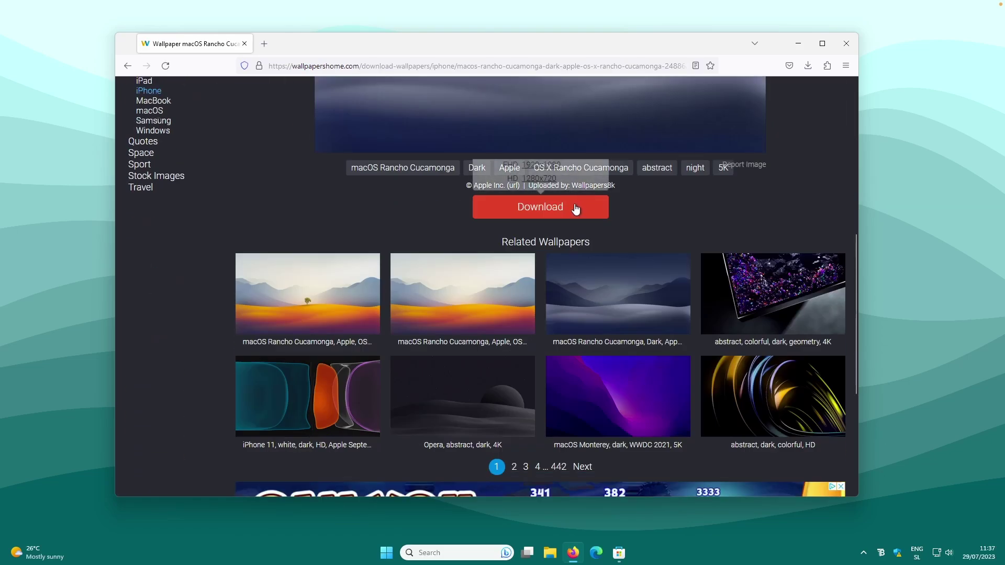
scroll(574, 207, up, 3)
scroll(545, 208, down, 3)
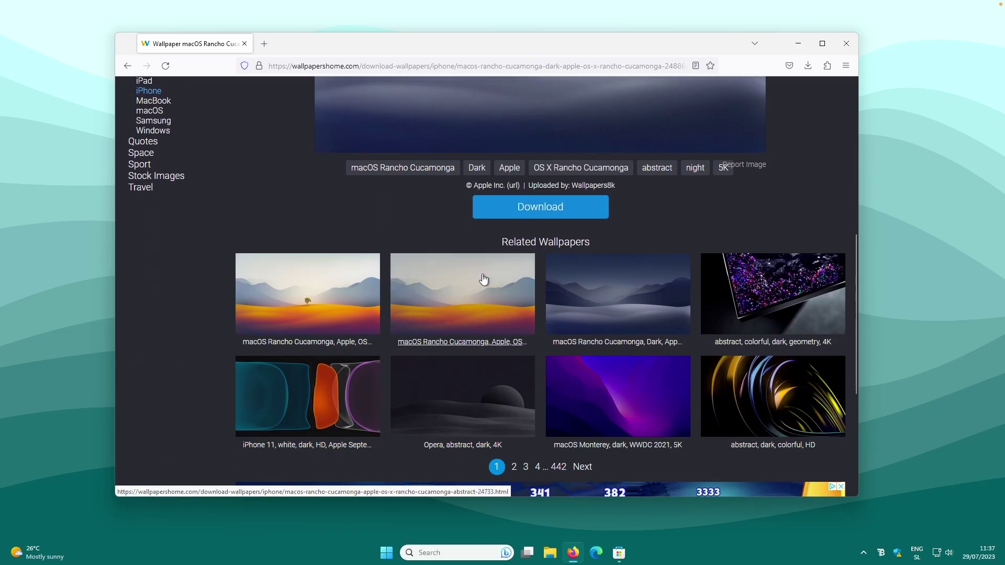
click(604, 292)
- Download the wallpaper at 5120x2880 resolution
scroll(564, 327, down, 7)
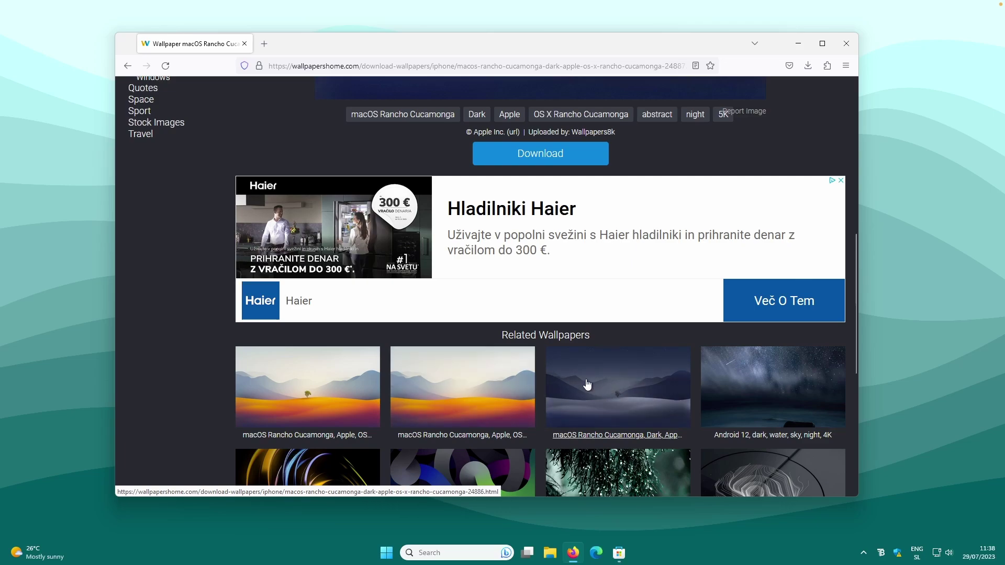
scroll(587, 385, up, 4)
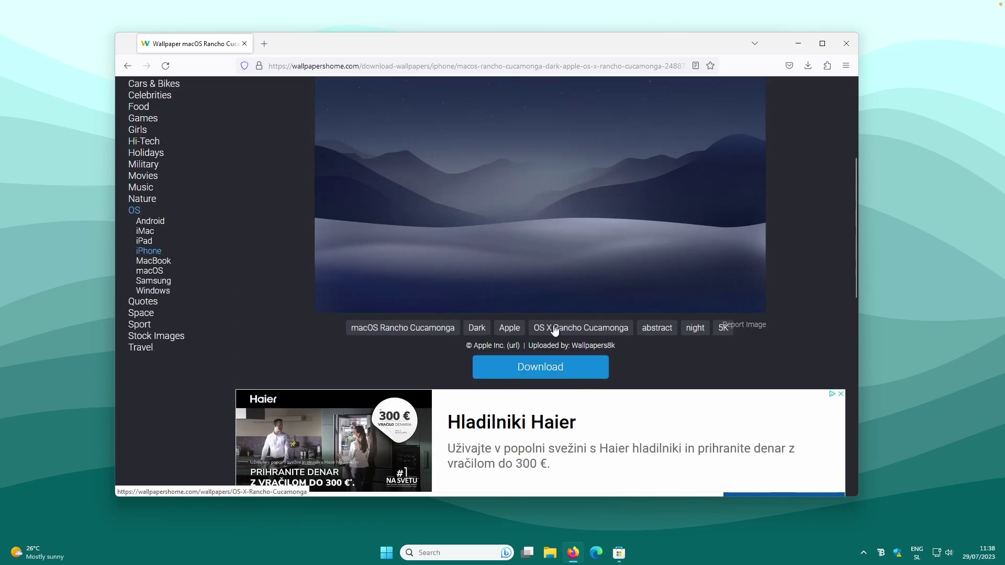
click(557, 369)
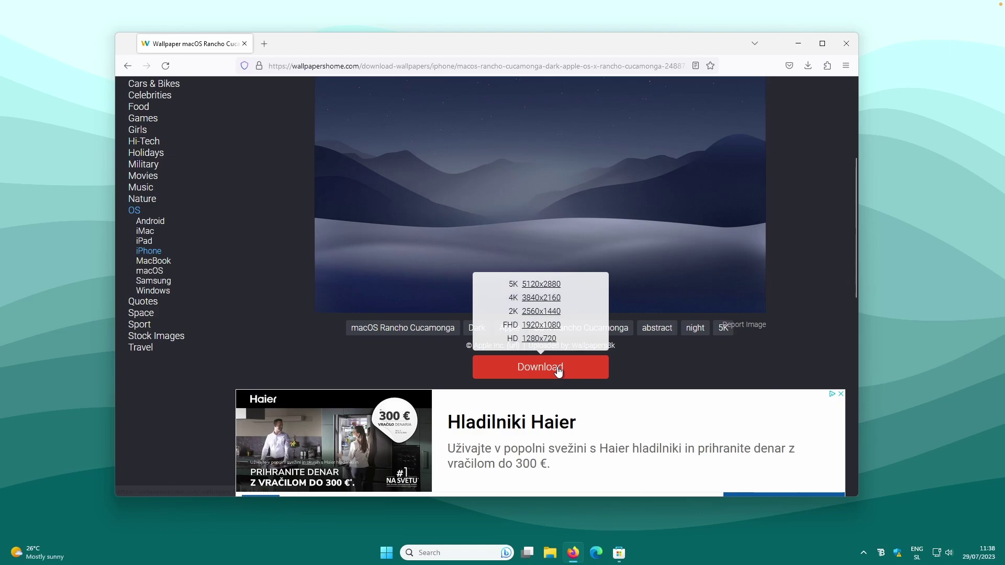
click(551, 284)
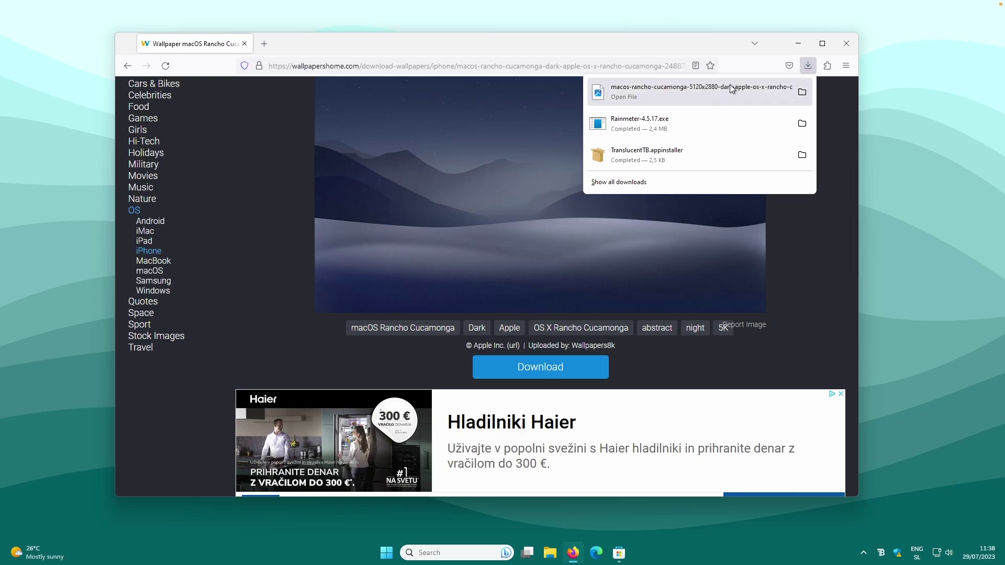
- Set the downloaded dark starry dunes JPG in Downloads as the desktop background
click(802, 92)
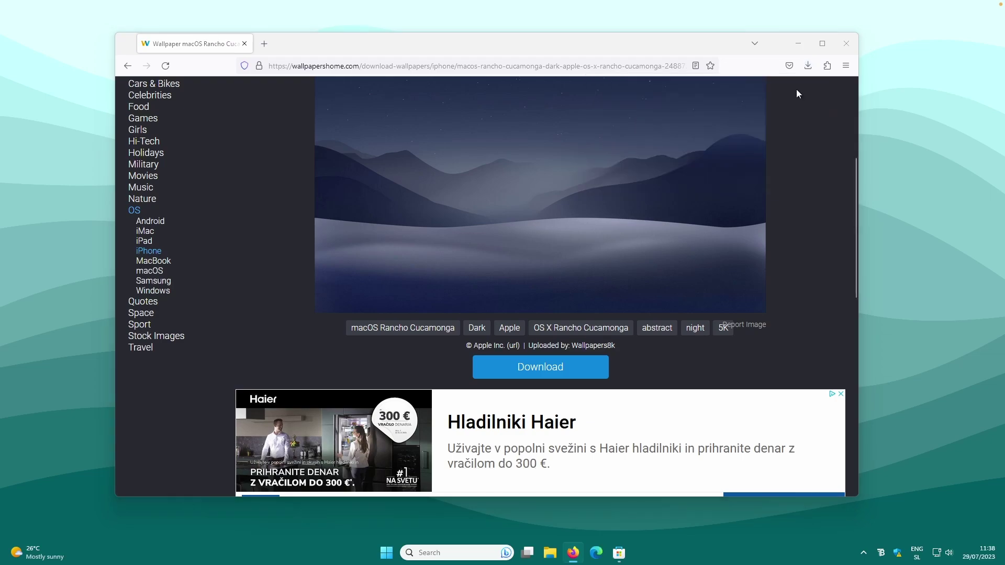
drag(555, 186, 533, 150)
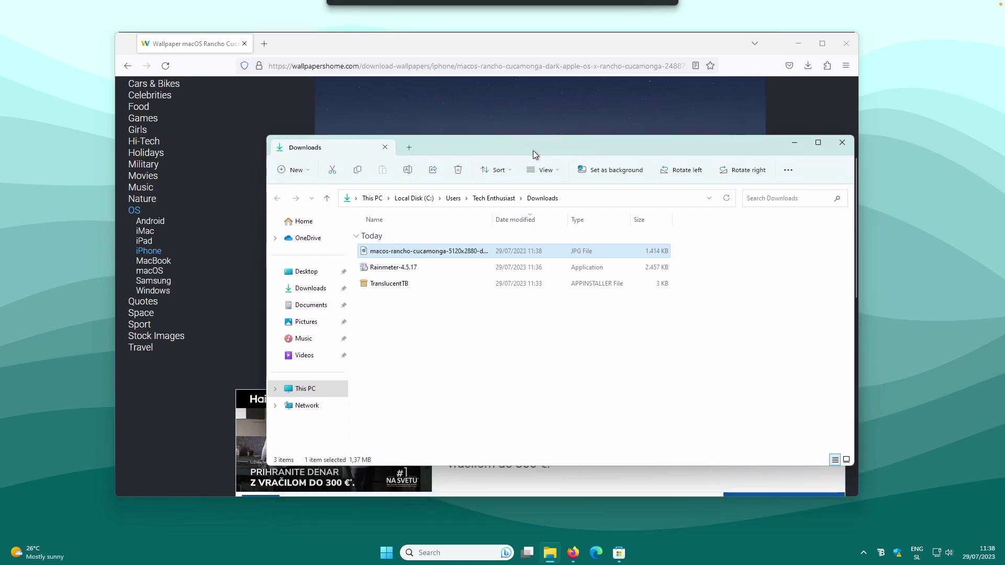
right_click(447, 250)
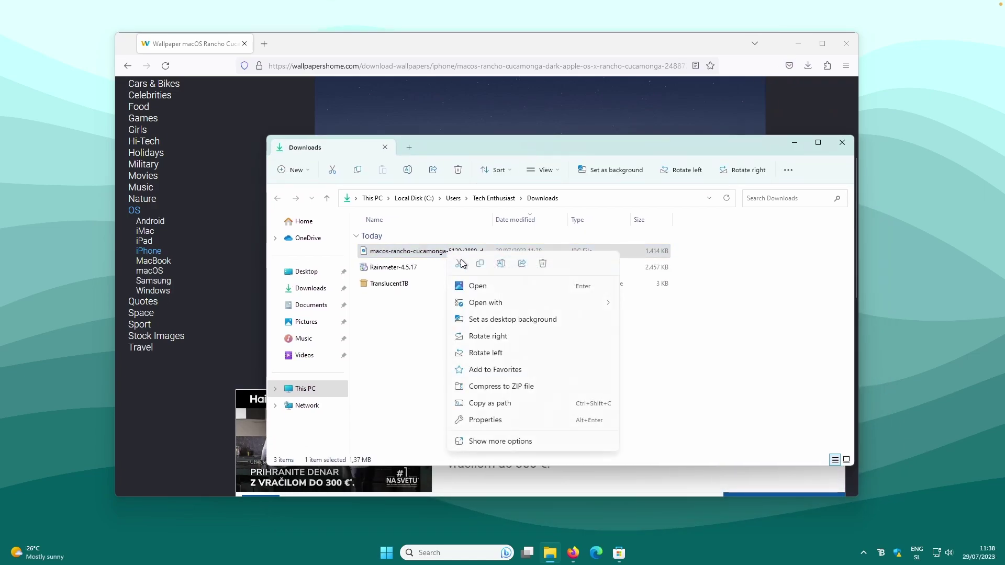
click(516, 321)
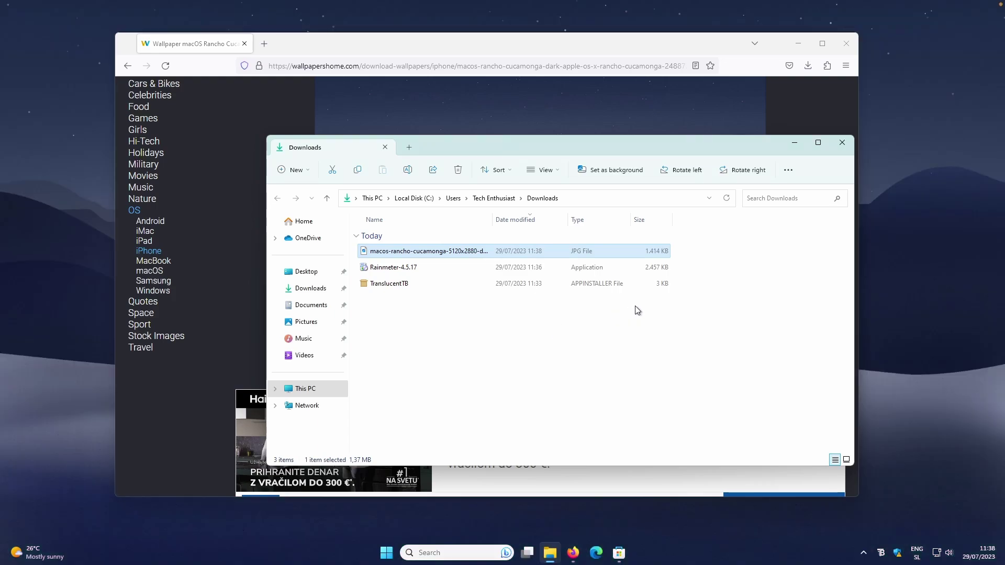
- Minimize the windows to view the new wallpaper, then bring Firefox back
click(787, 145)
click(798, 43)
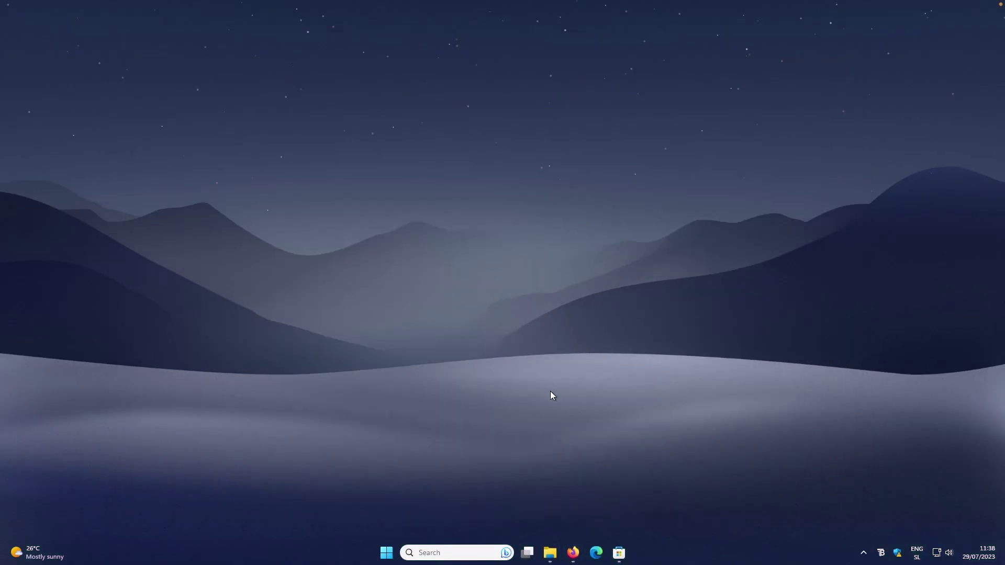
key(alt+Tab)
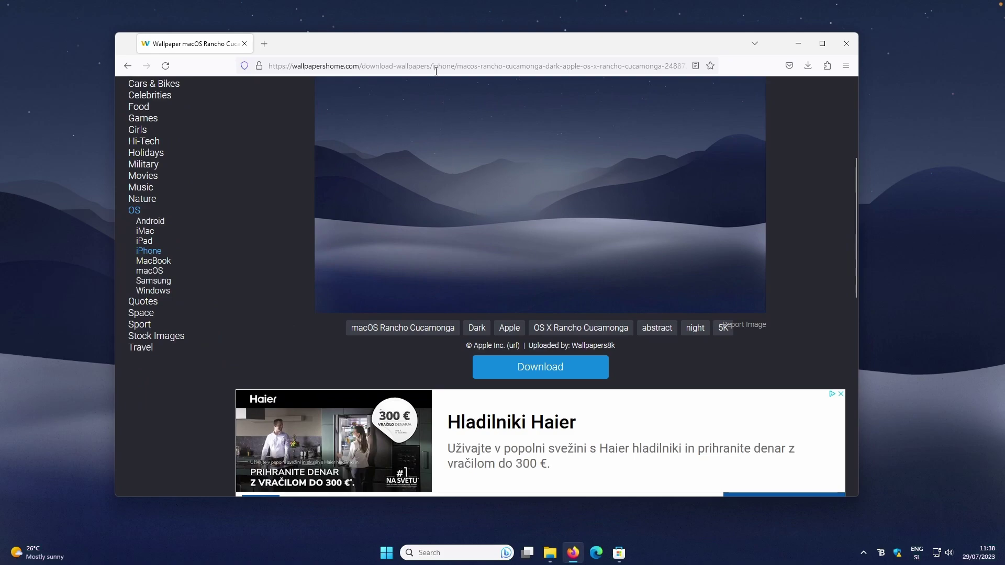
- Search 'monterey rainmeter' and open the MontereyRainmeter GitHub repository
click(435, 66)
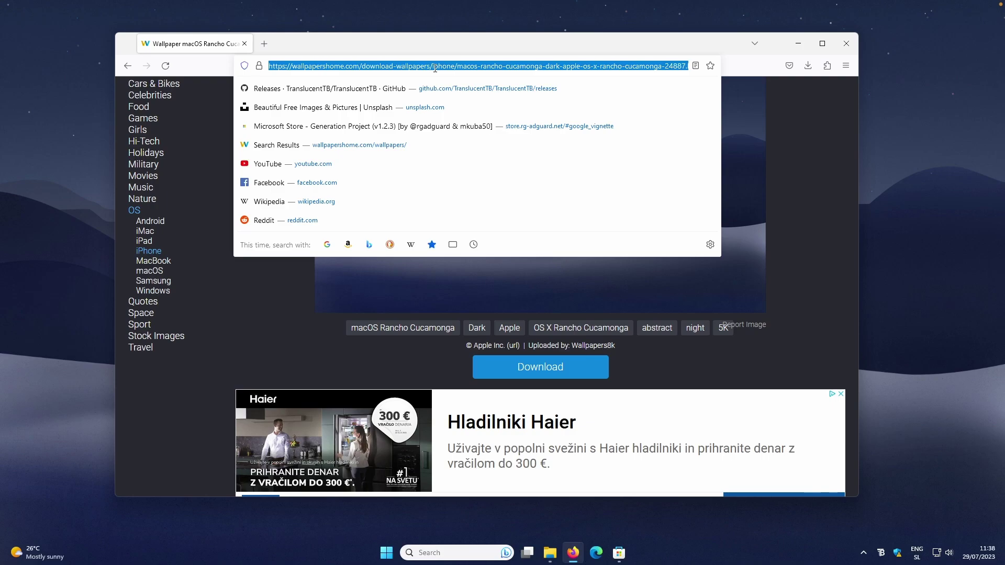
text(monterey rainmeter)
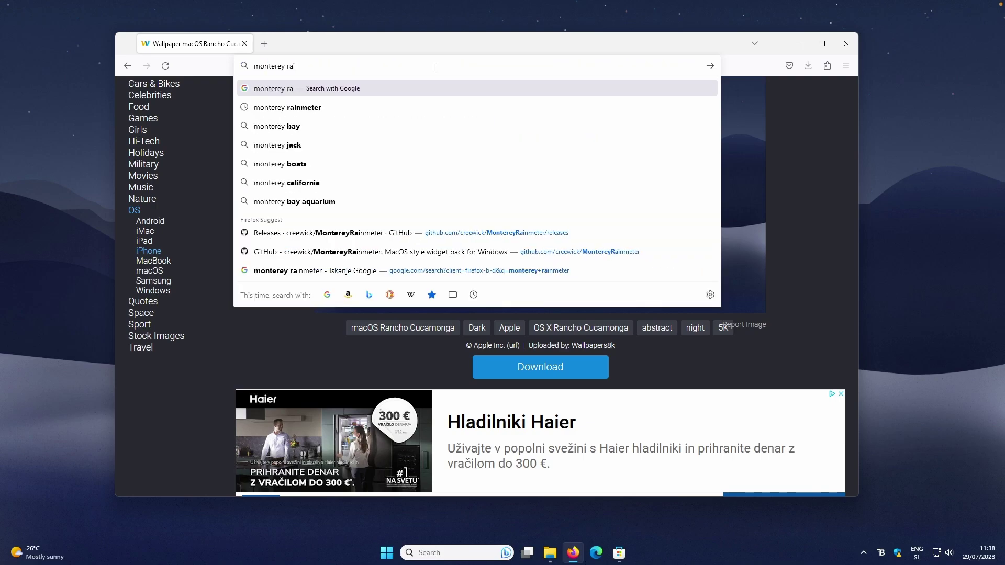
key(Return)
click(392, 209)
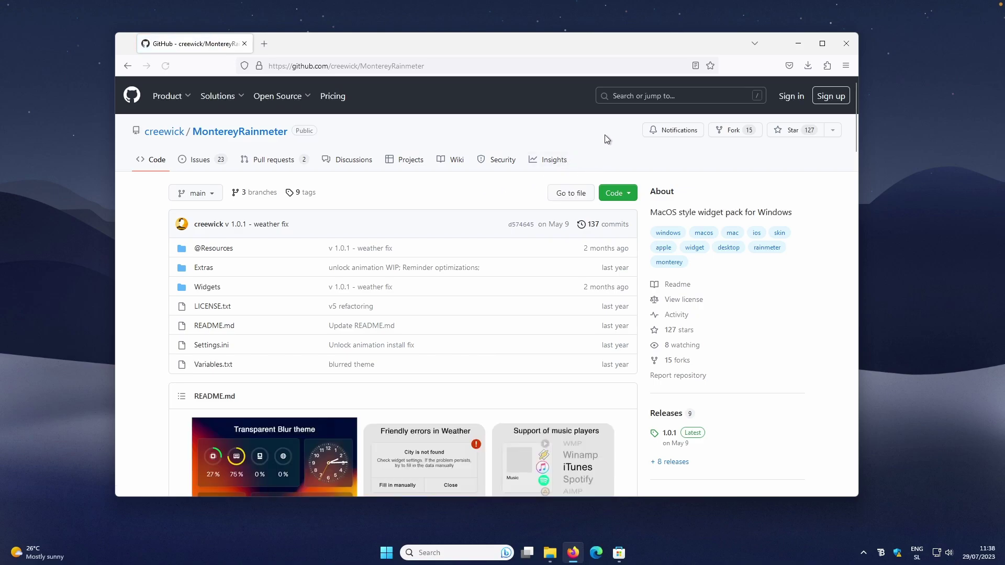
- Download Monterey_1.0.1.rmskin from the repository's Releases page
scroll(497, 181, down, 4)
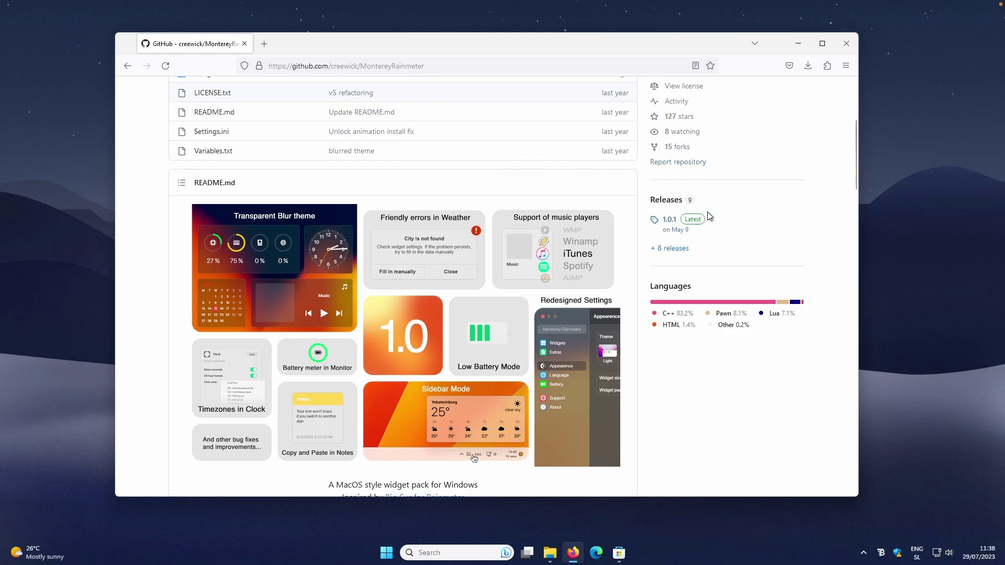
scroll(503, 225, up, 4)
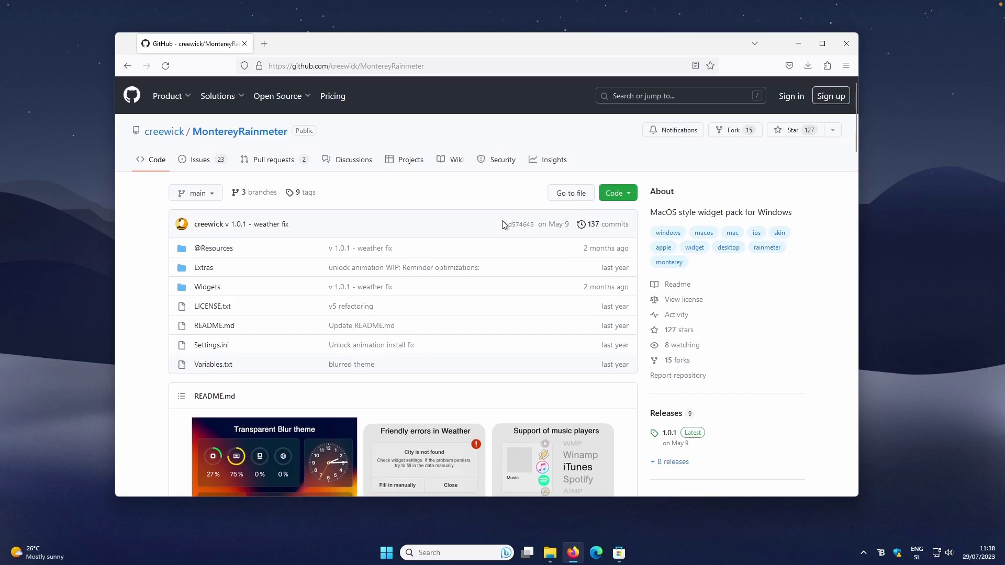
scroll(688, 287, down, 3)
click(668, 257)
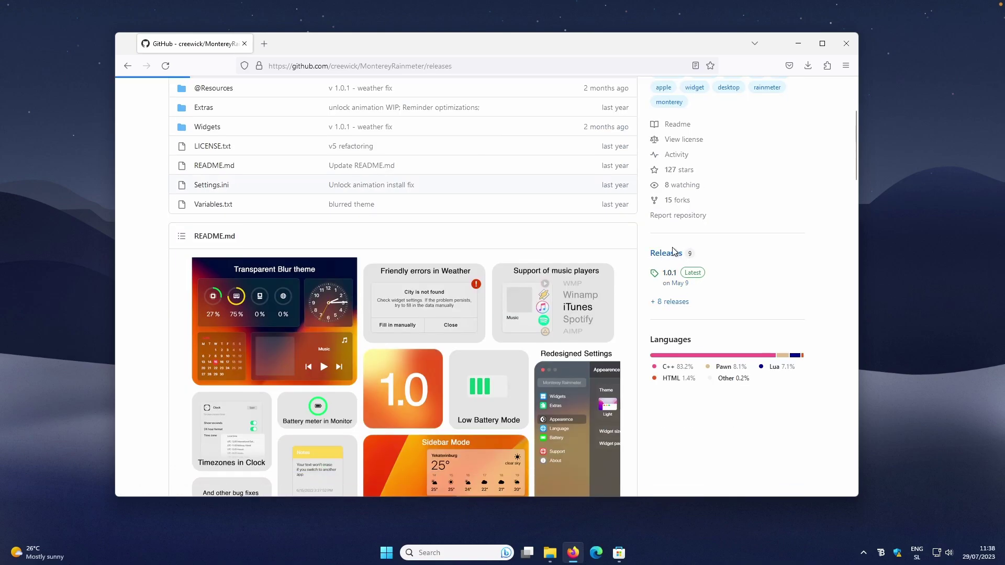
scroll(516, 252, down, 3)
scroll(395, 259, down, 2)
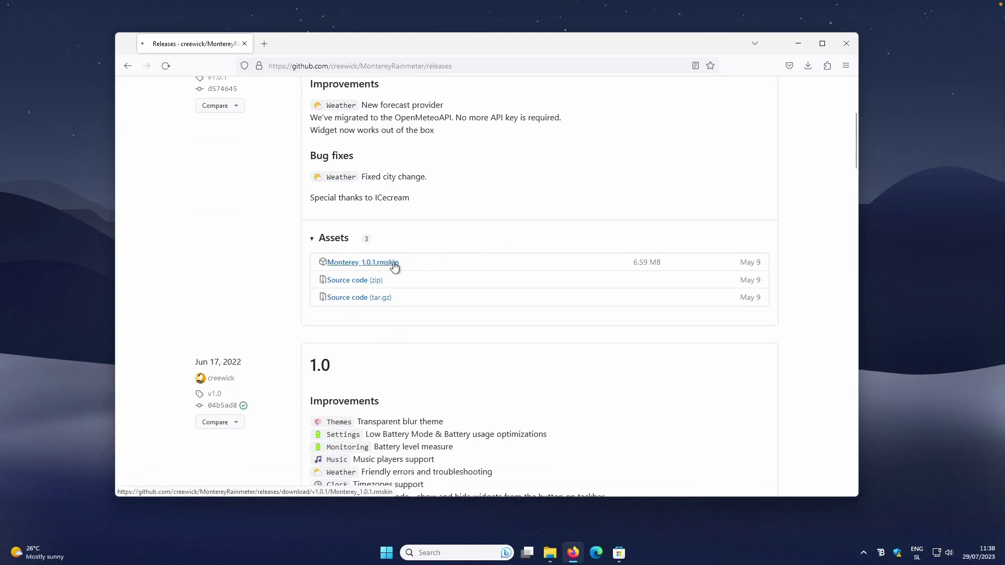
click(394, 262)
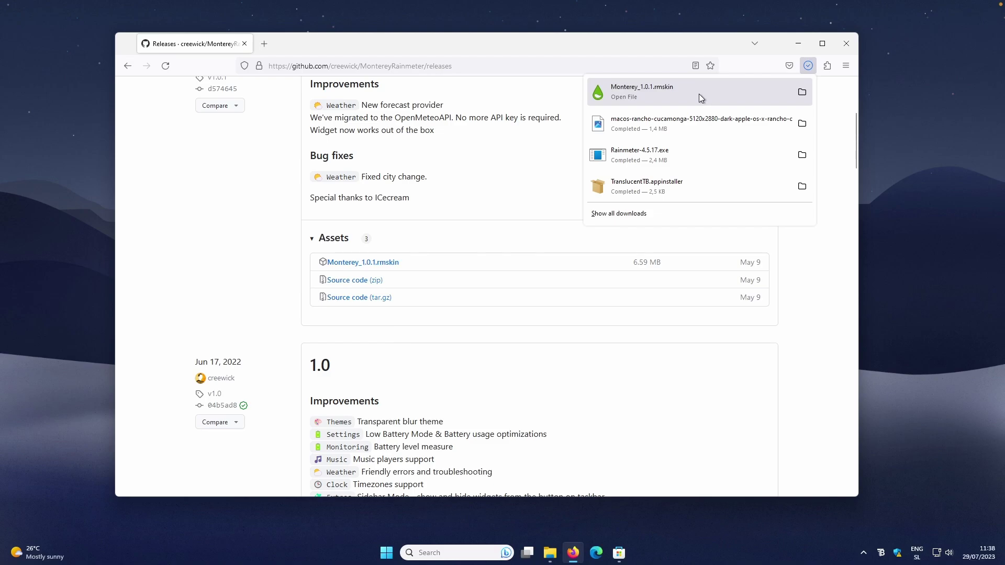
- Install the downloaded Monterey_1.0.1.rmskin package and close Firefox
click(664, 93)
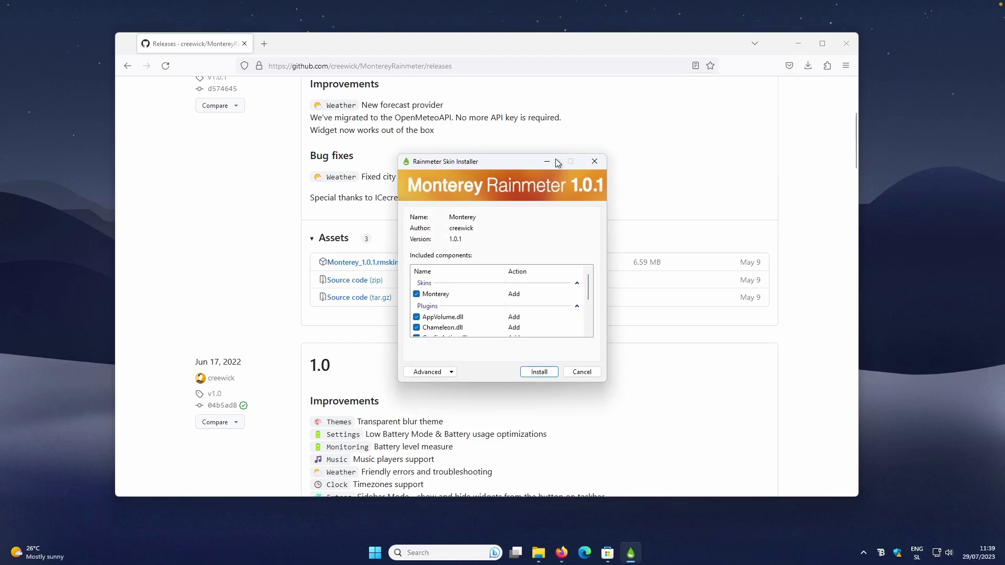
key(Return)
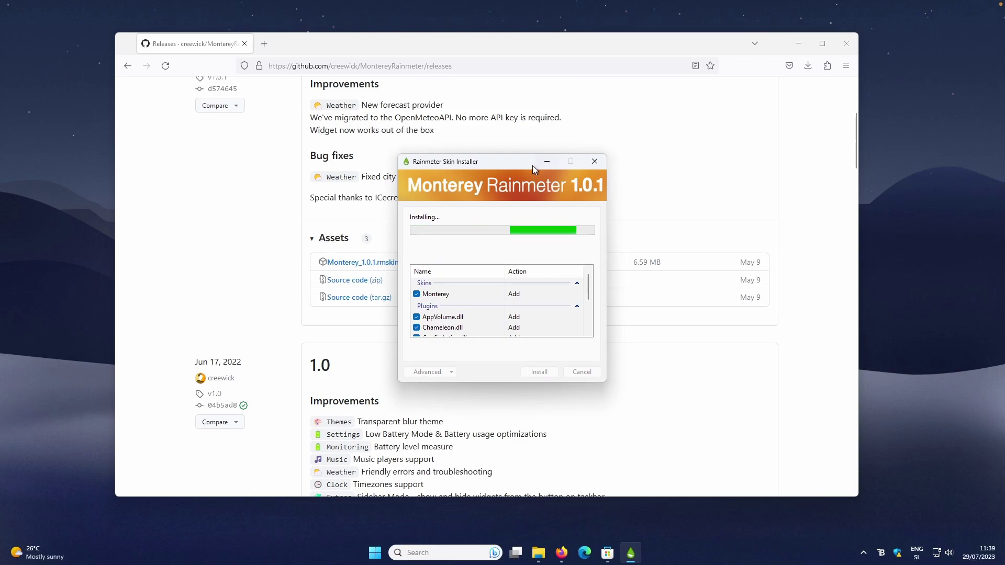
click(846, 43)
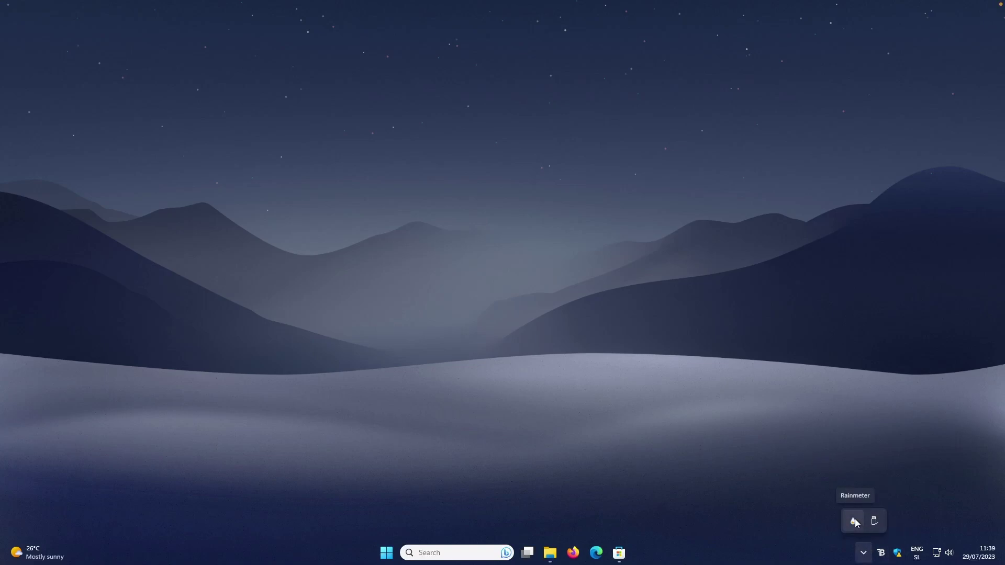
- In Manage Rainmeter, expand the Monterey skin and select its Settings.ini
click(855, 520)
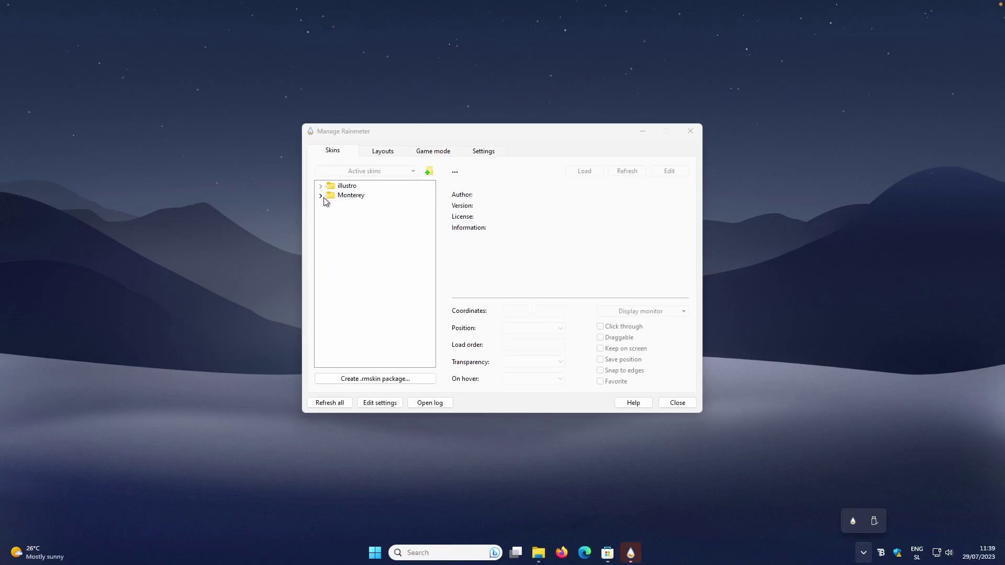
click(320, 196)
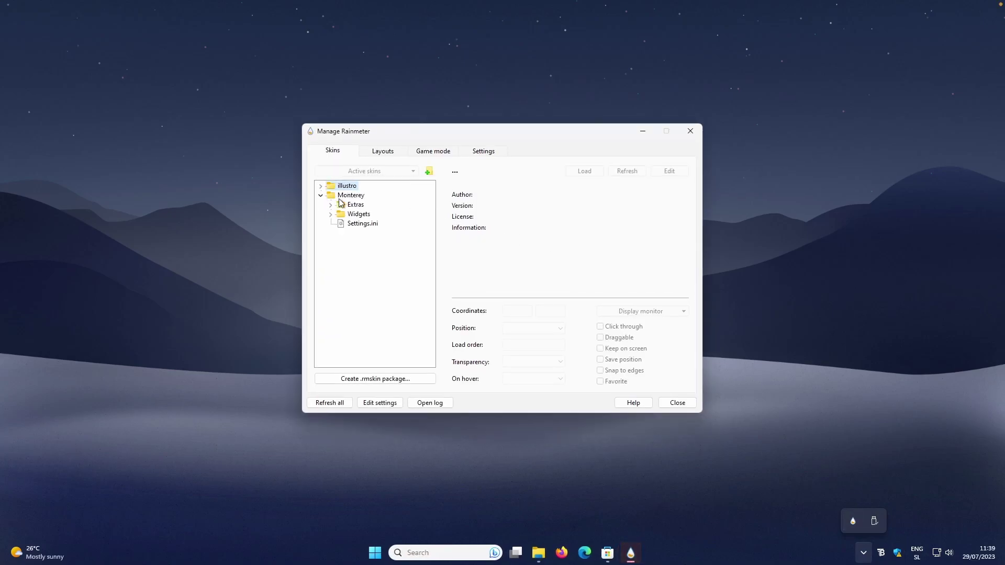
click(364, 223)
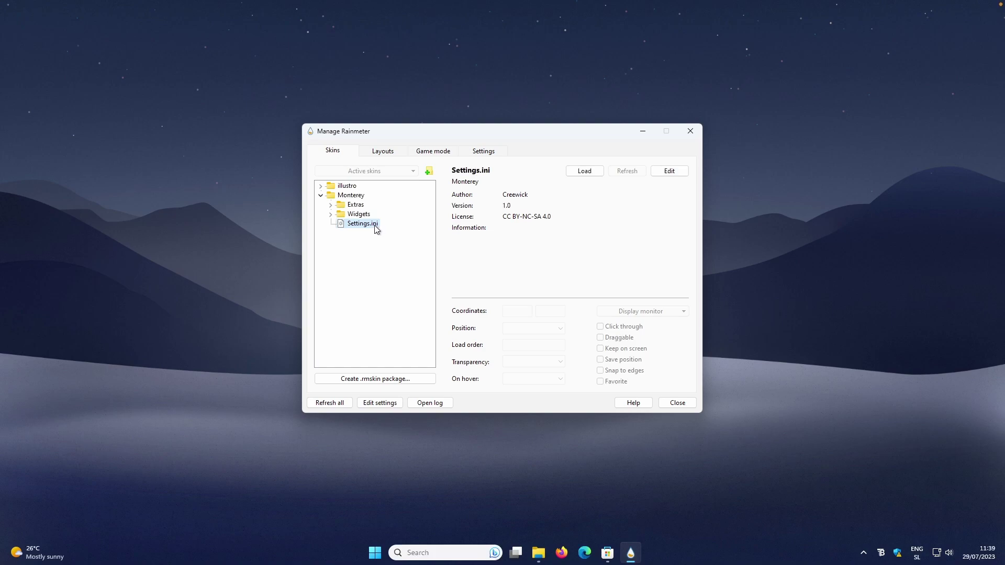
- Load Monterey's Settings.ini, centre its window, and show its Widgets list
double_click(375, 225)
drag(240, 11, 553, 133)
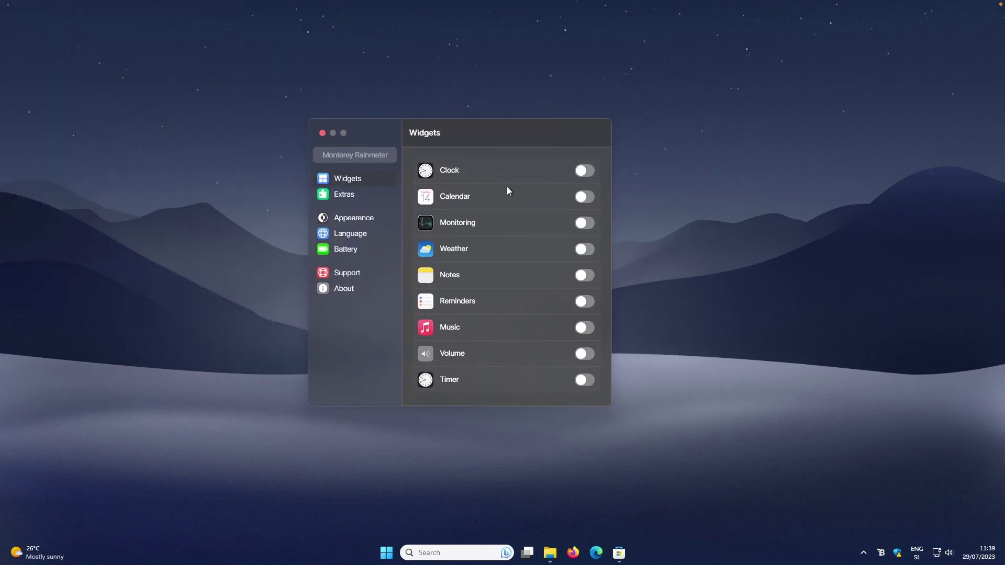
click(374, 221)
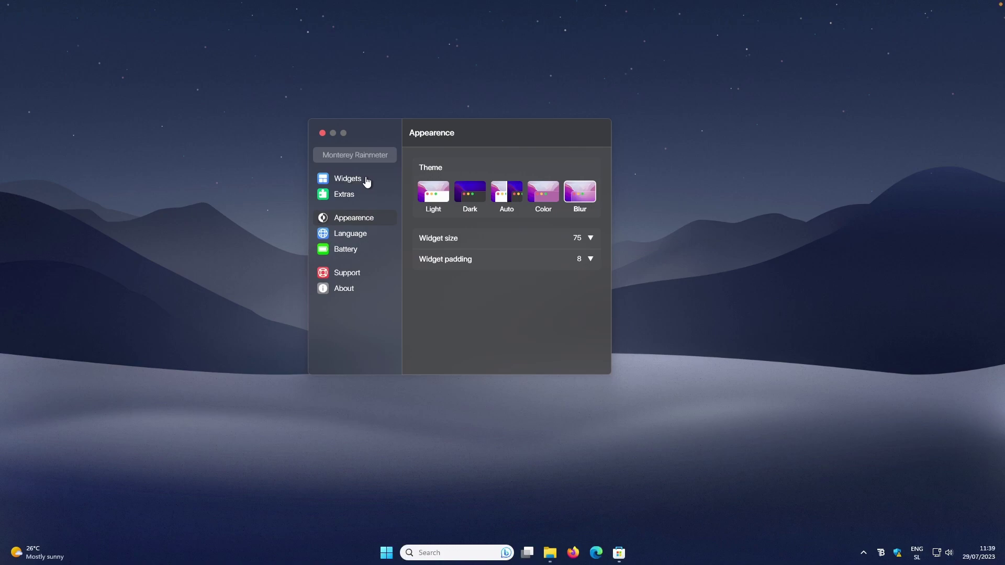
click(367, 179)
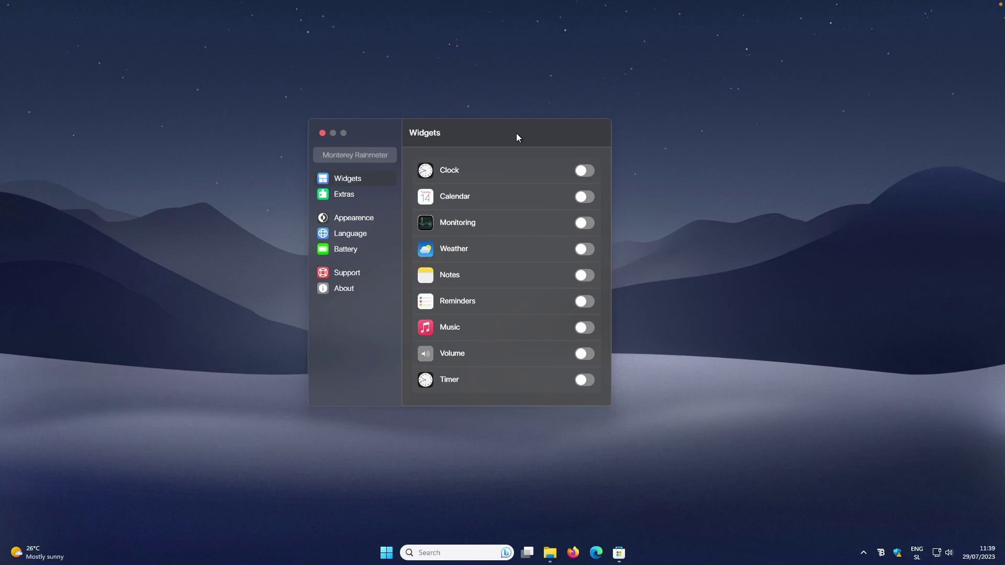
- Turn on the Clock, Calendar, Monitoring, Notes, Reminders and Timer widgets
click(587, 176)
click(586, 198)
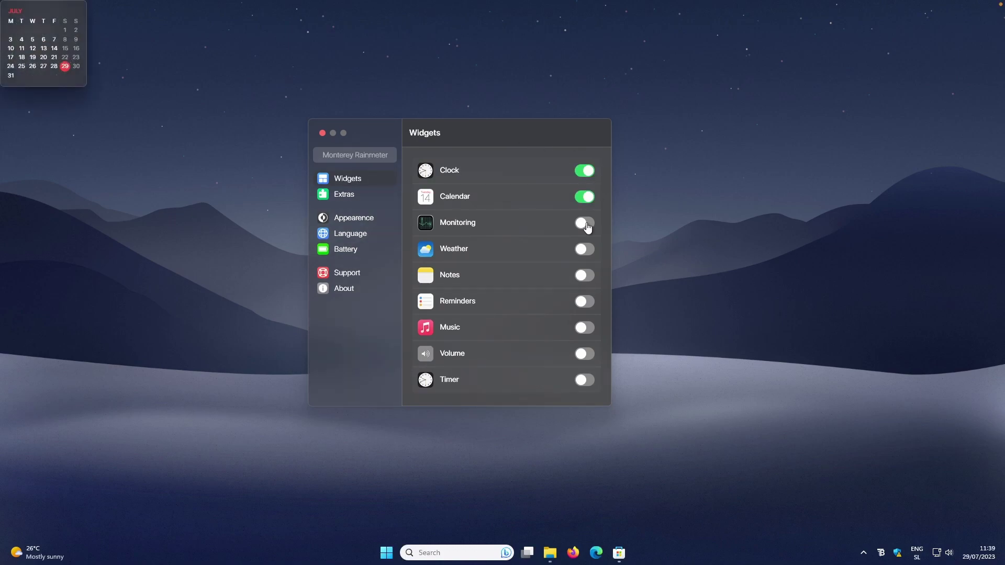
click(587, 225)
click(584, 276)
click(585, 302)
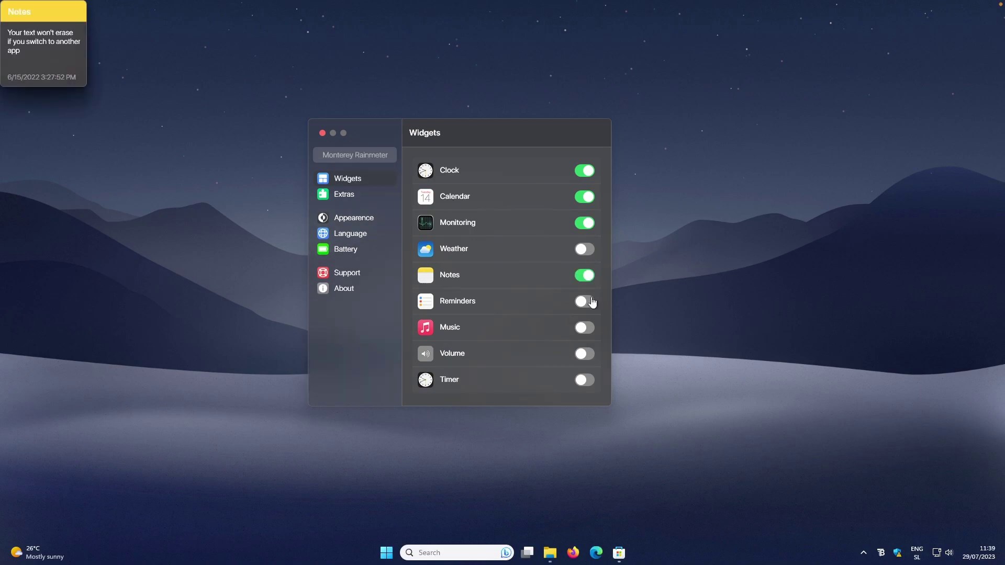
click(585, 381)
- Move the settings window right and spread the six widgets into a grid
drag(475, 138, 637, 133)
drag(83, 81, 165, 267)
drag(18, 65, 246, 139)
drag(79, 68, 270, 269)
drag(70, 83, 177, 382)
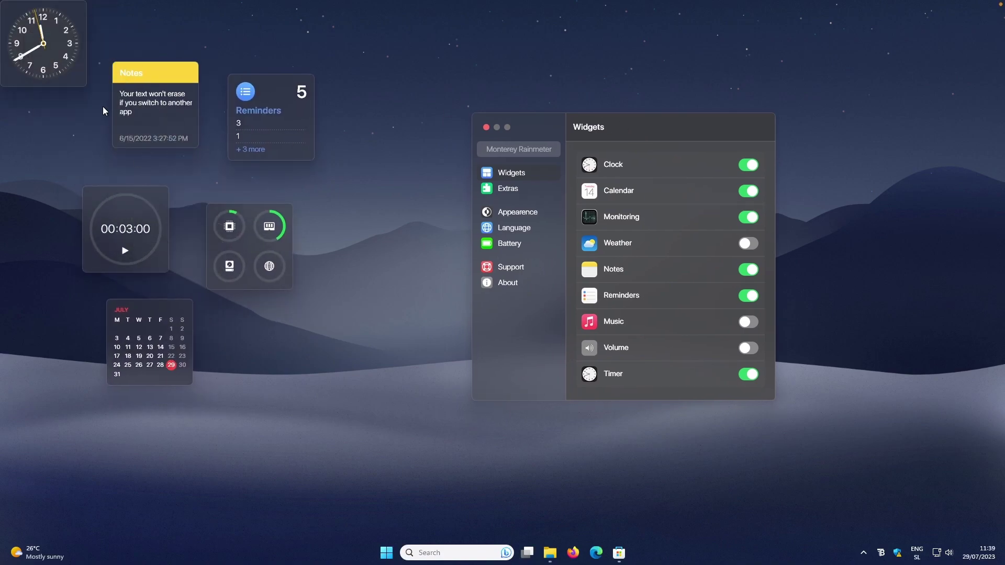
drag(84, 82, 282, 373)
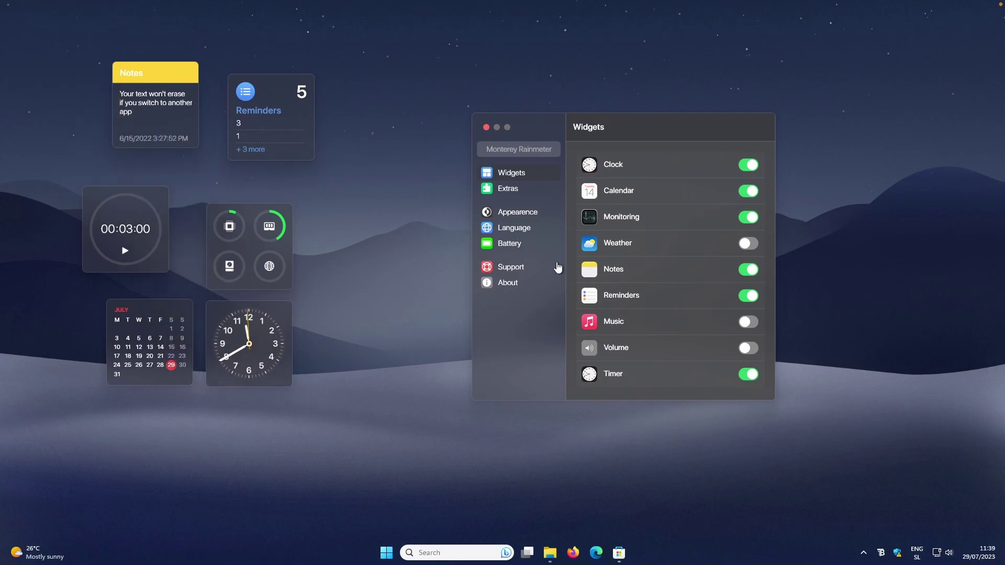
- Switch the Monterey widgets to the Color theme and close the settings window
click(533, 216)
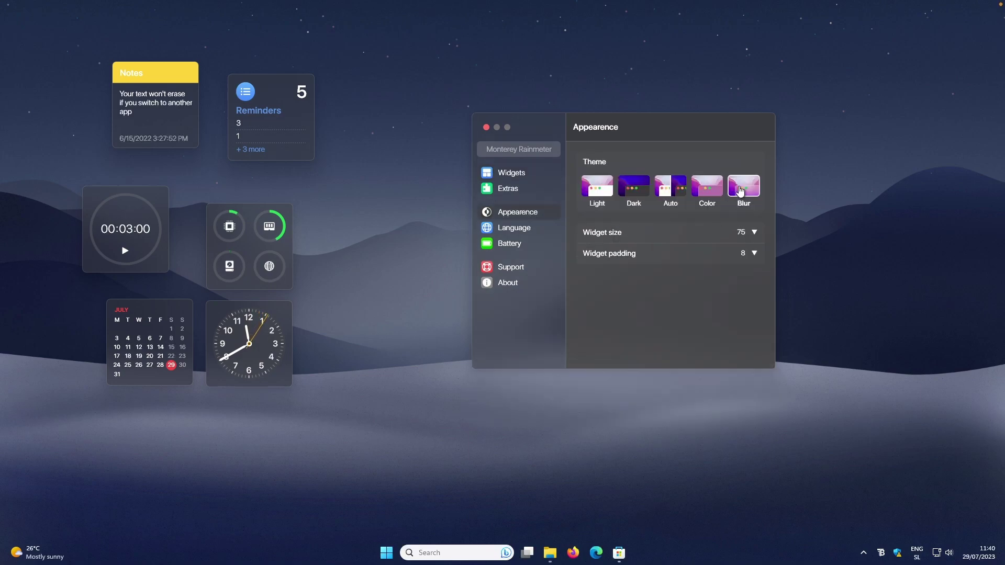
click(708, 187)
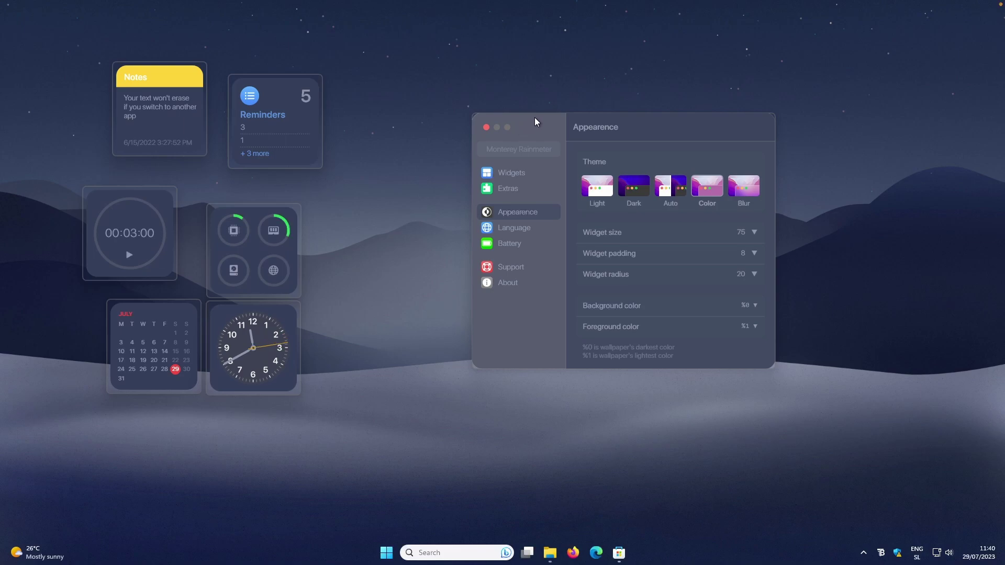
drag(534, 118, 520, 119)
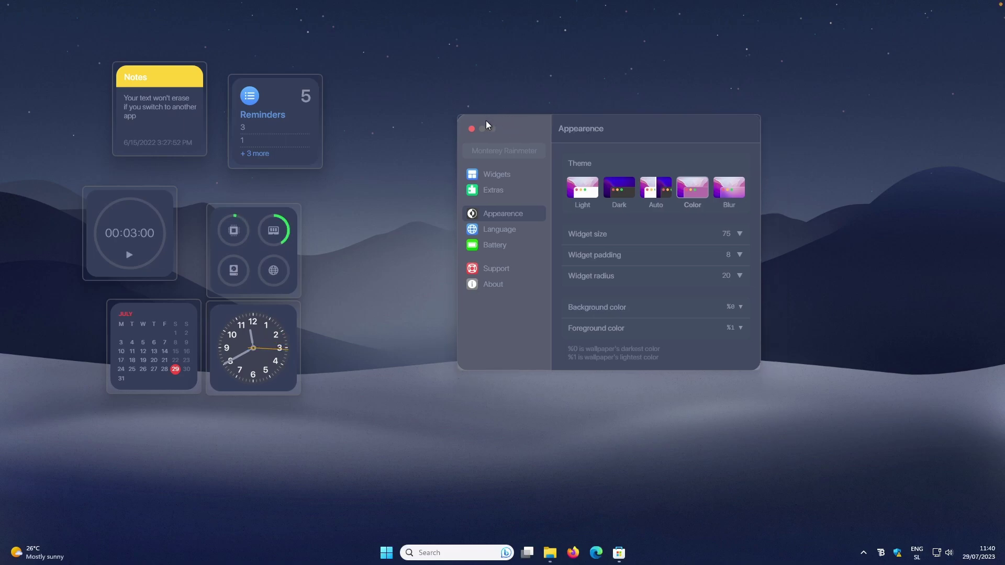
click(472, 130)
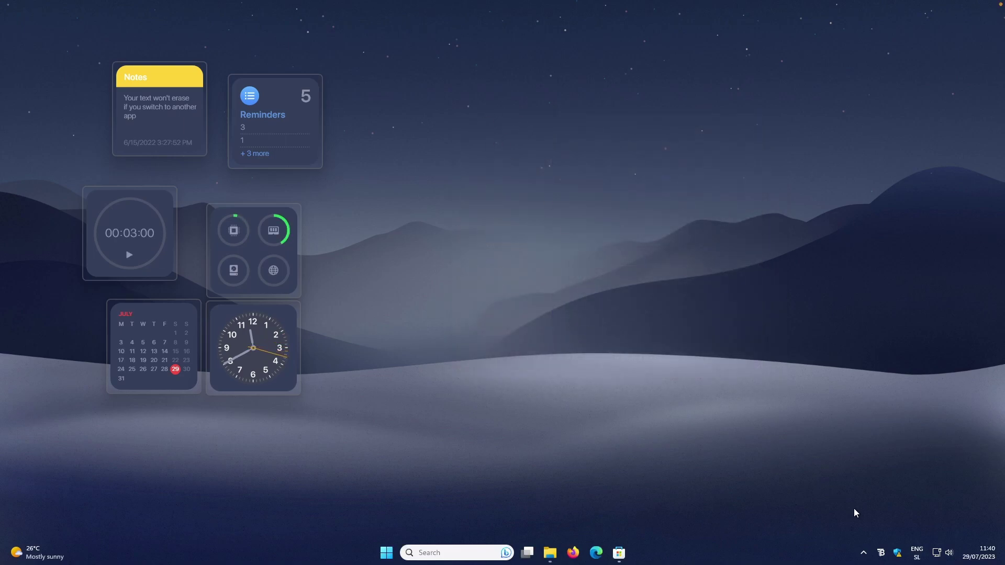
- Exit Rainmeter from its system tray icon menu
click(863, 550)
right_click(852, 522)
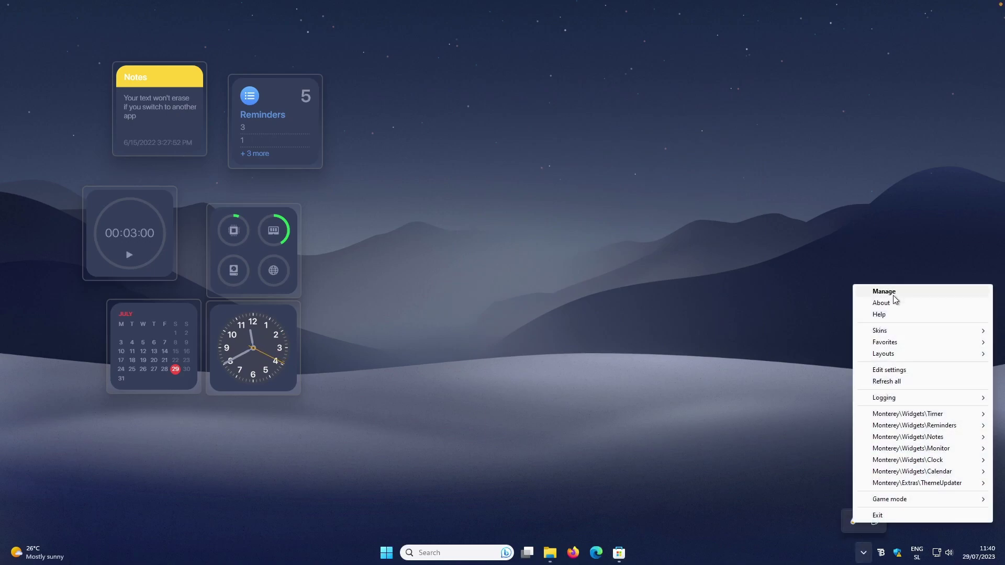
click(889, 517)
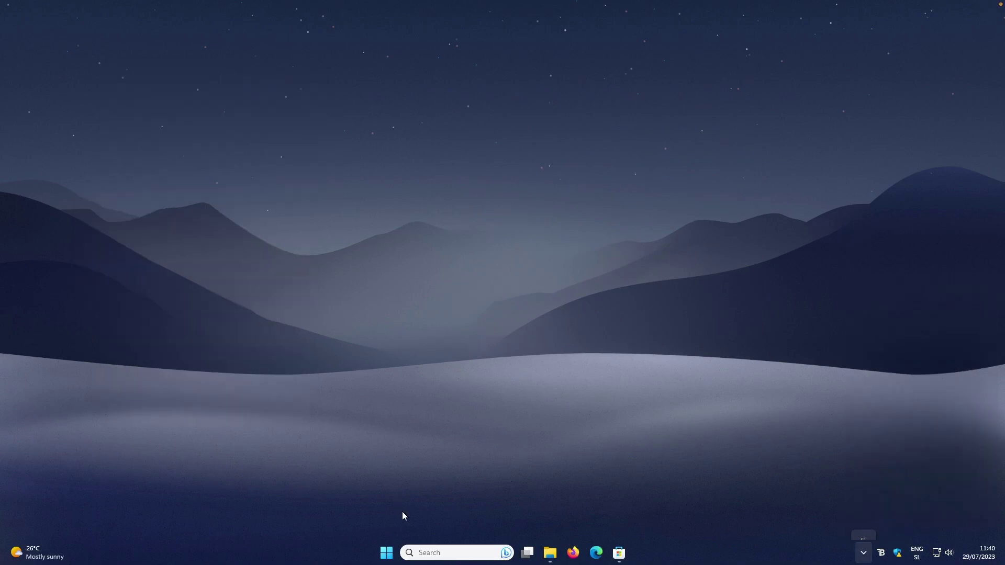
- Relaunch Rainmeter from the Start menu's All apps list
click(387, 553)
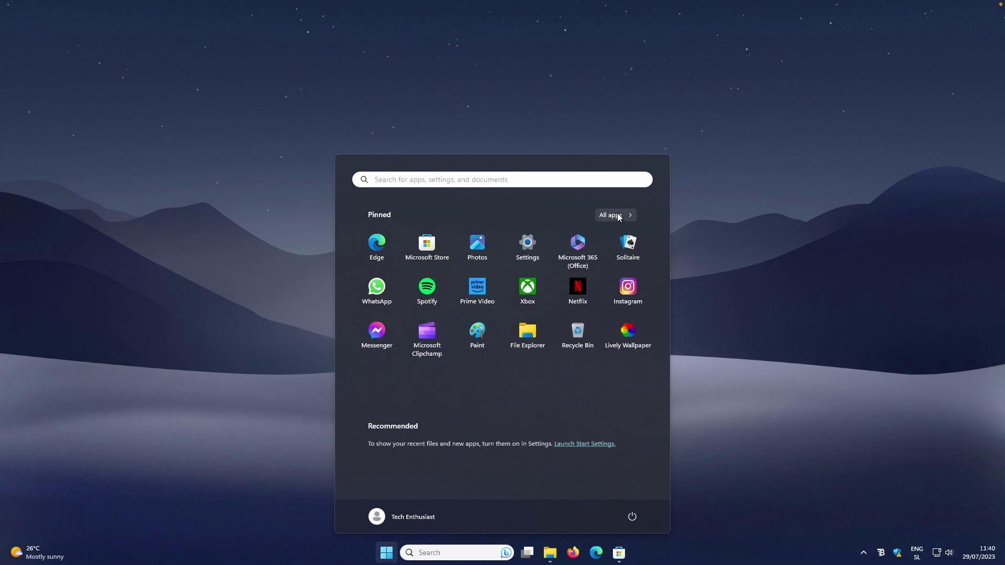
click(615, 215)
scroll(489, 287, down, 10)
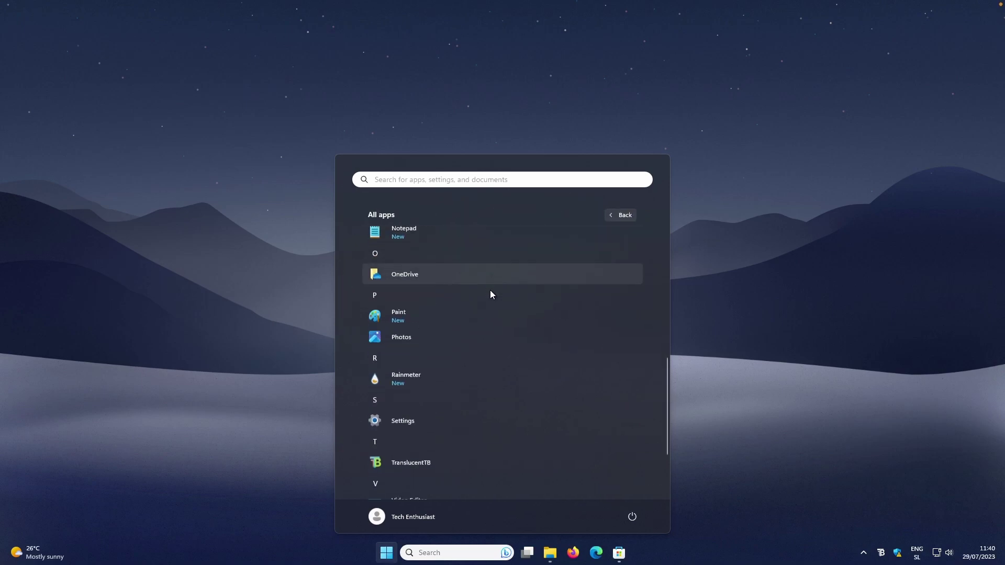
scroll(489, 287, down, 2)
scroll(471, 390, up, 2)
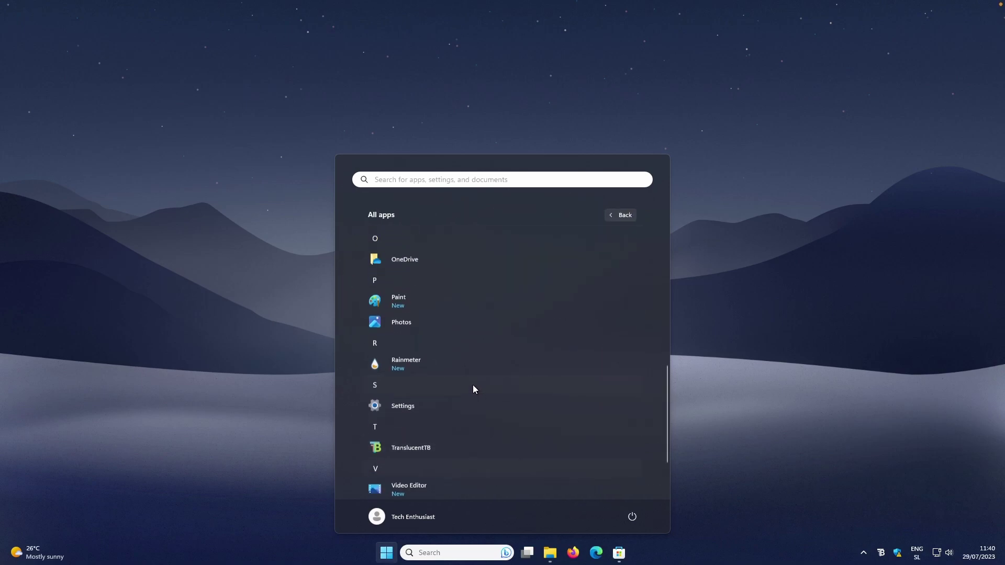
click(429, 366)
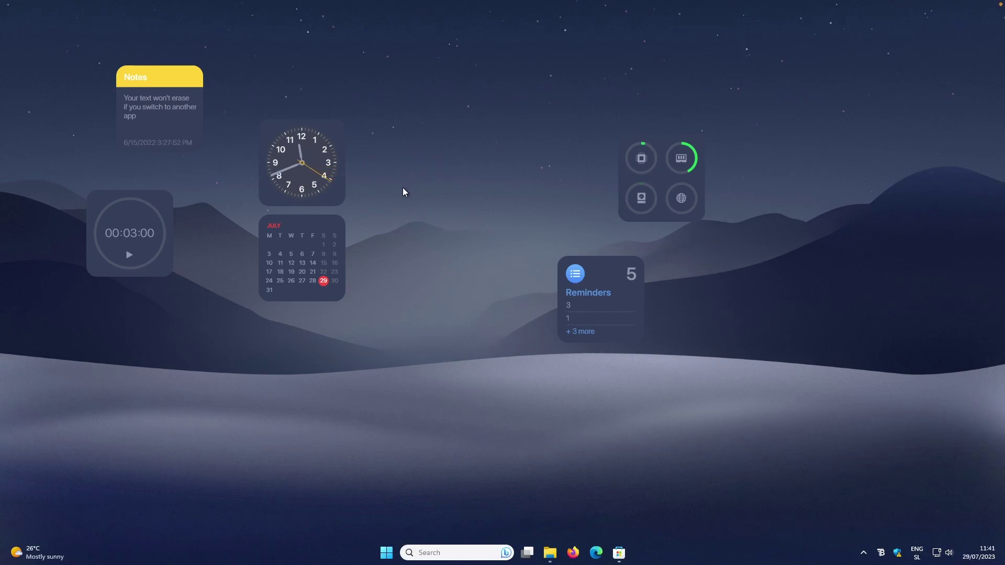
- Switch the Clock widget to its Wide layout and reposition it
right_click(311, 145)
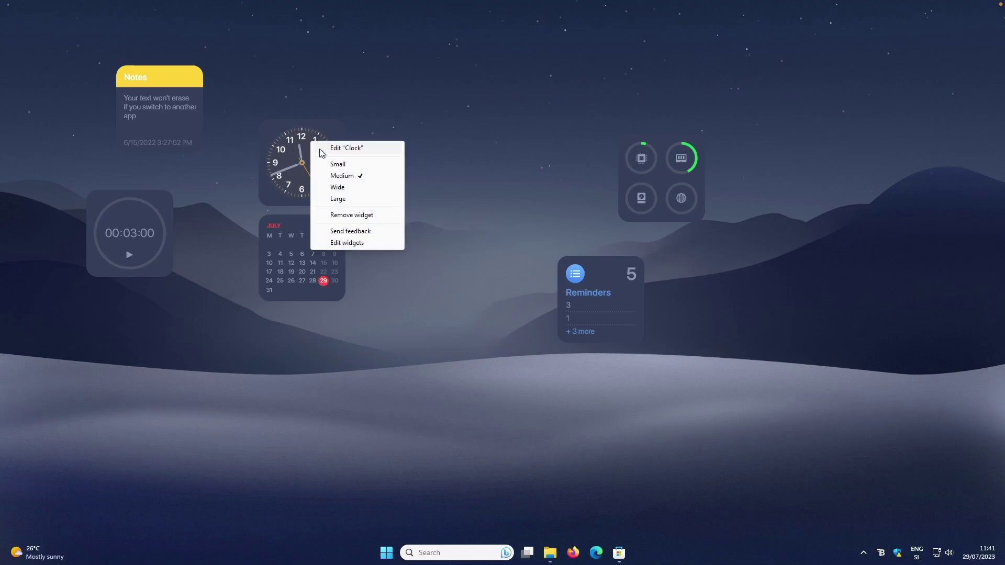
click(370, 189)
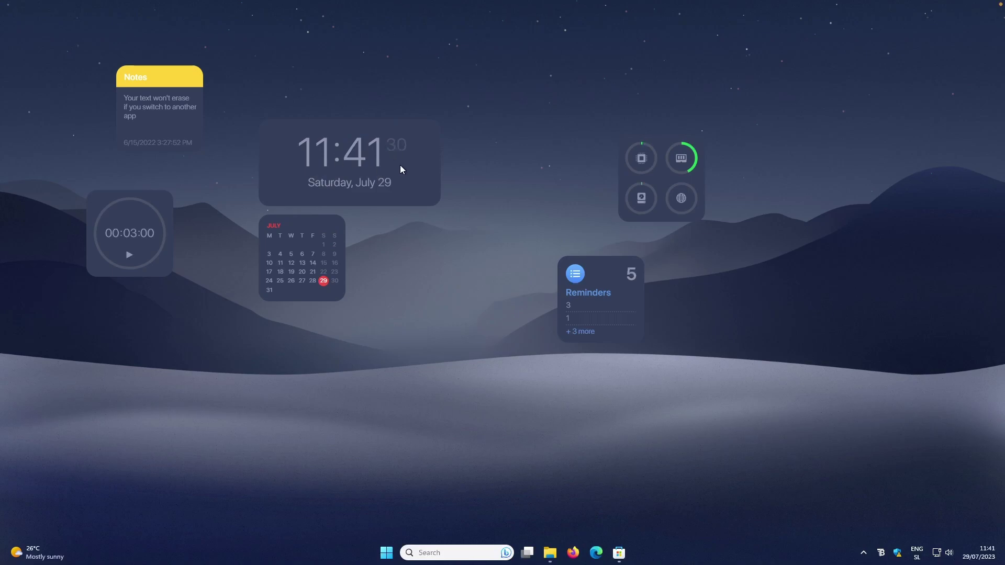
drag(400, 169, 374, 176)
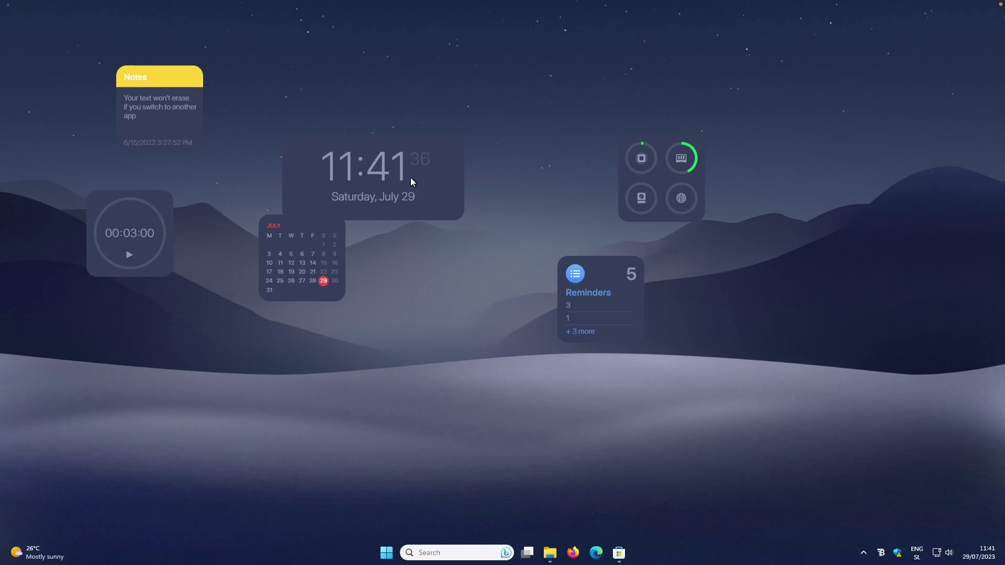
- Move the calendar under the clock and set it to Large
drag(306, 249, 332, 261)
right_click(333, 262)
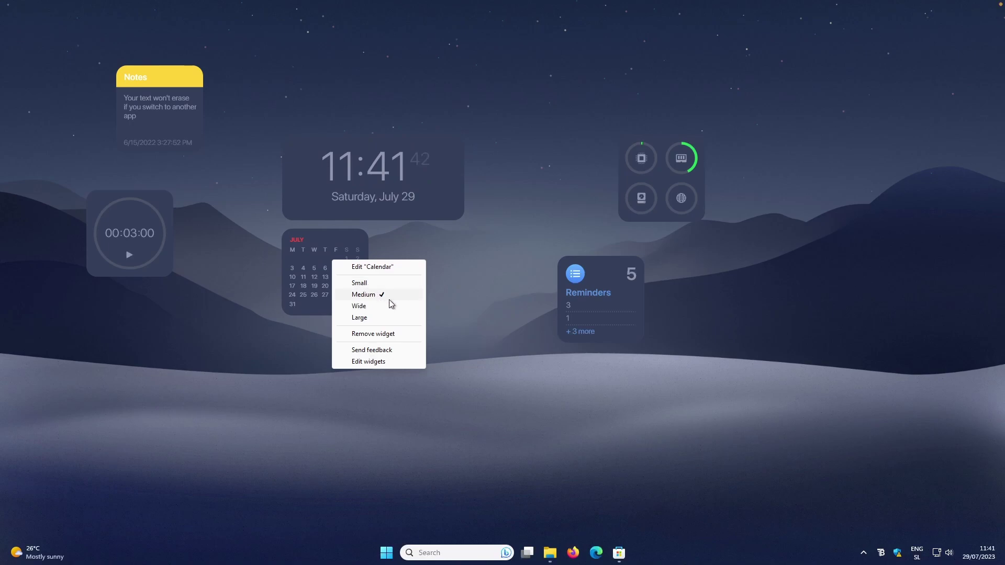
click(378, 318)
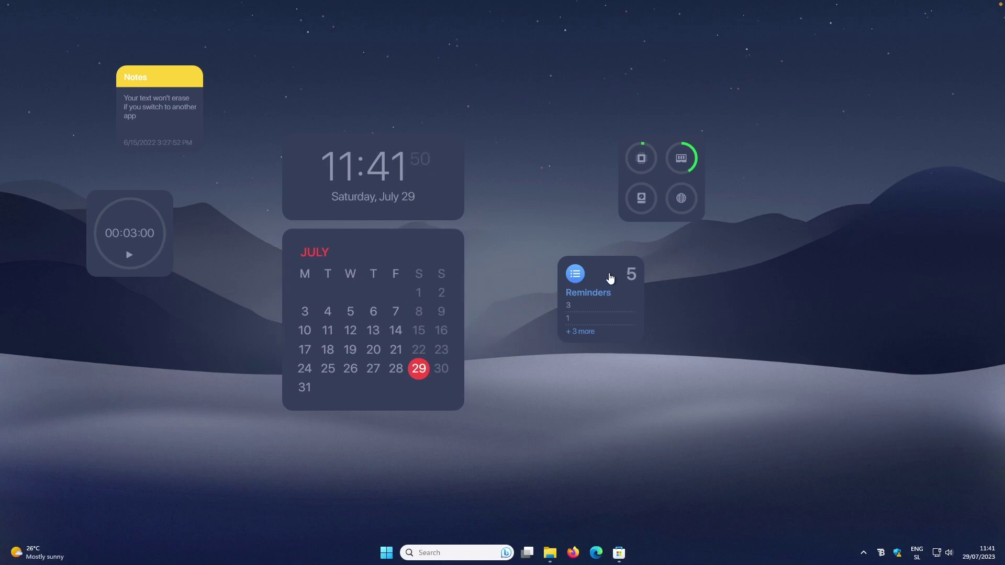
- Reposition Reminders and the system monitor, then set Reminders to Large
drag(612, 276, 586, 266)
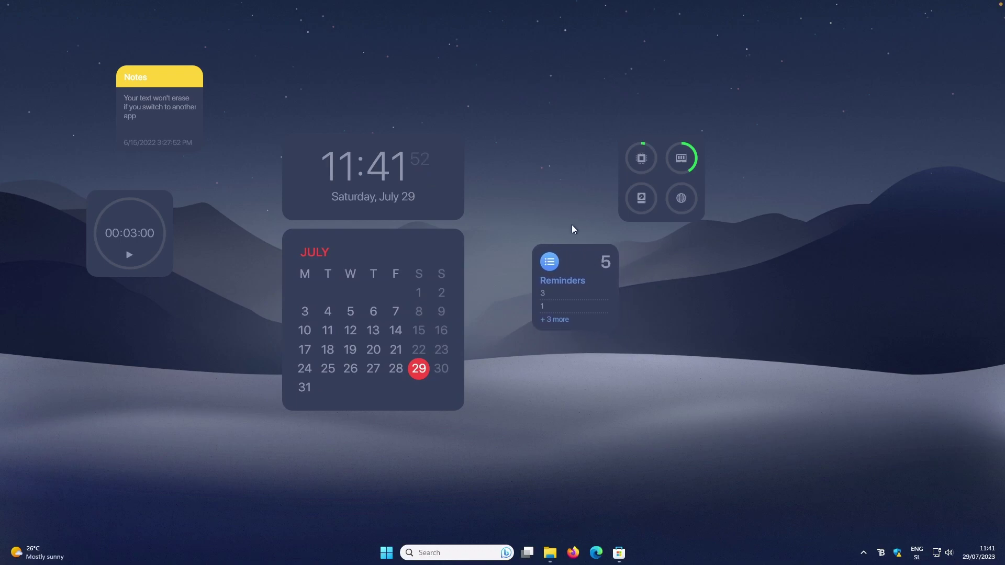
drag(659, 193, 756, 202)
right_click(583, 259)
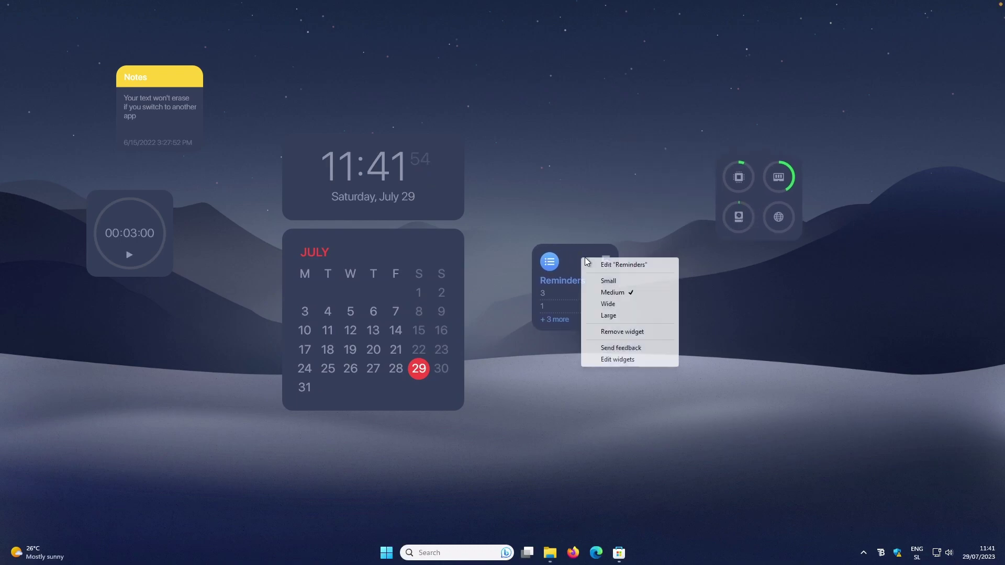
click(617, 316)
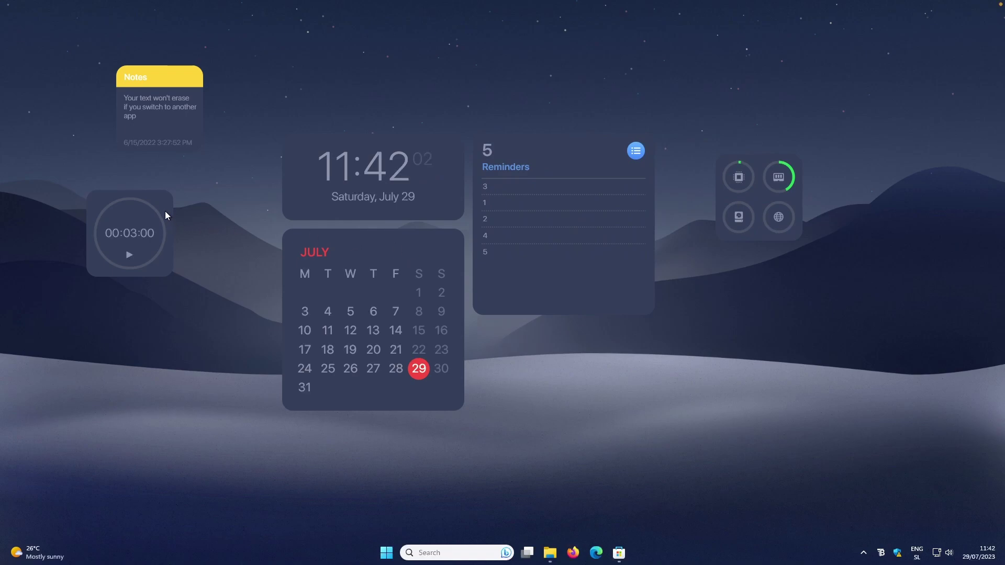
- Make the Timer widget Wide and place it directly beneath Reminders
drag(160, 204, 171, 196)
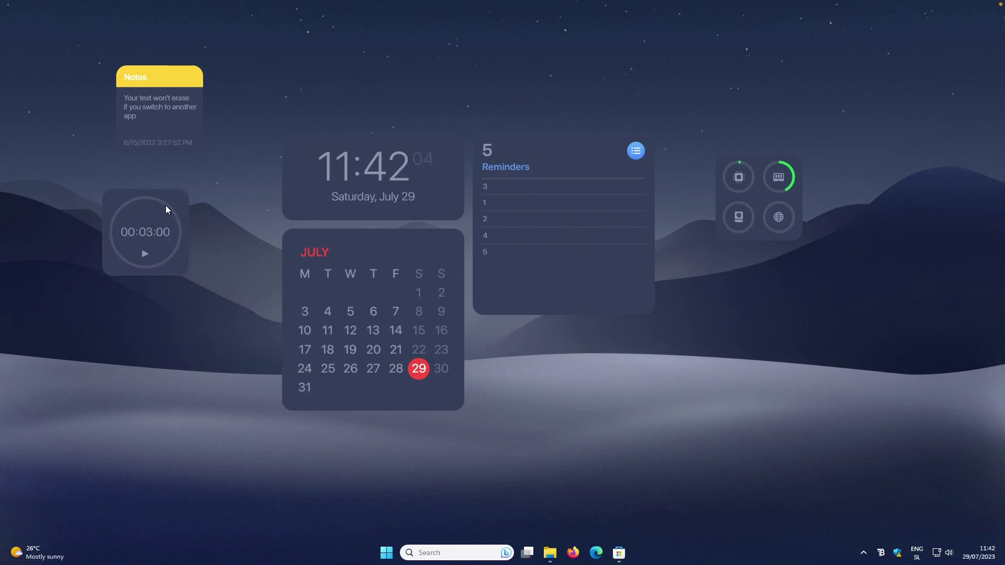
right_click(162, 207)
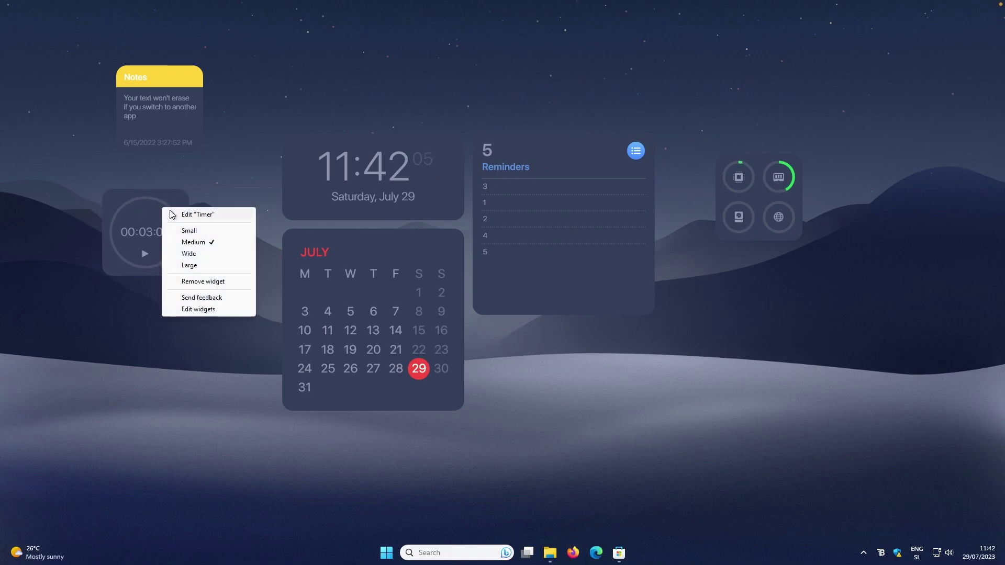
click(201, 254)
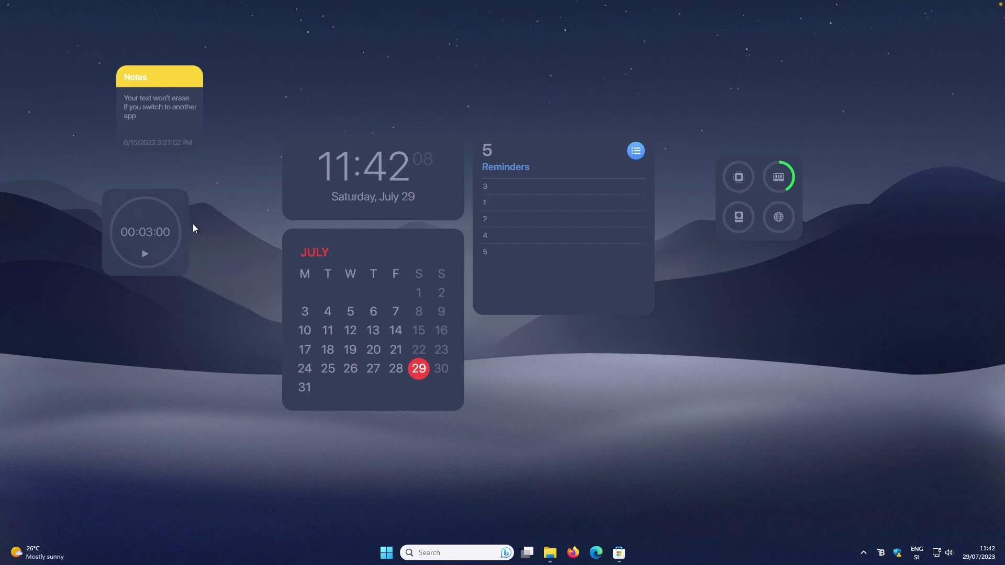
drag(250, 215, 619, 347)
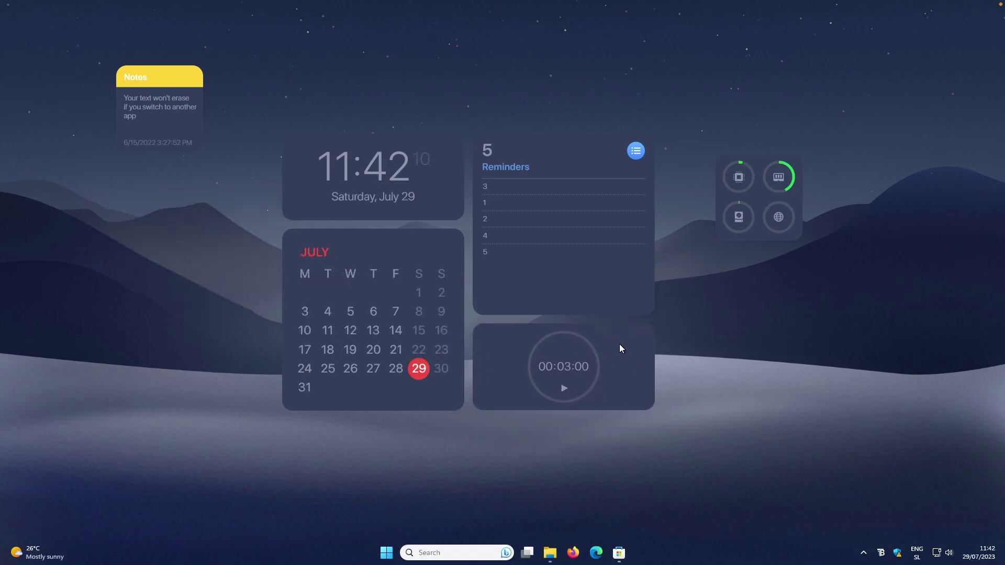
- Switch the system monitor to Wide and snap it beside Reminders
right_click(761, 193)
click(796, 237)
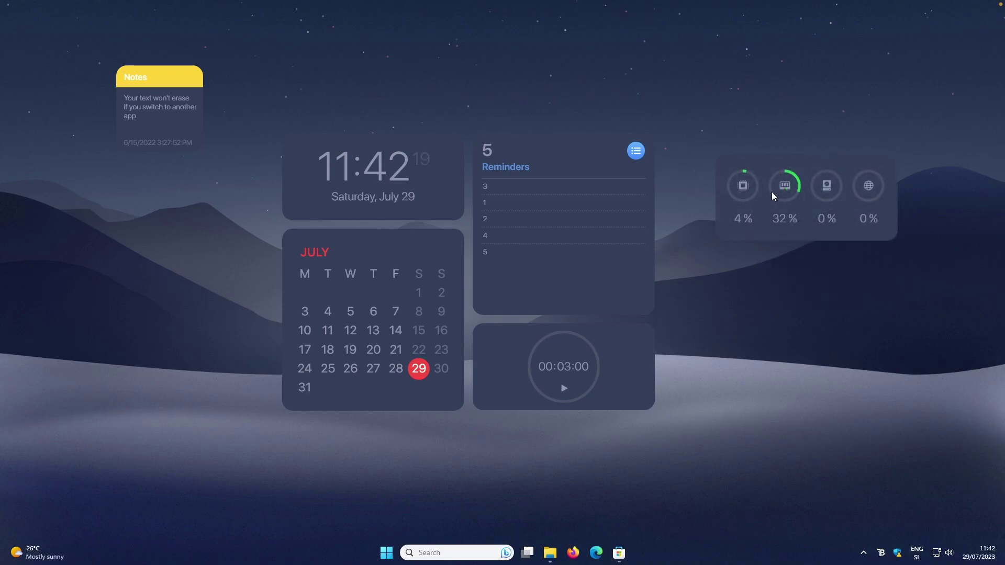
drag(807, 210, 754, 187)
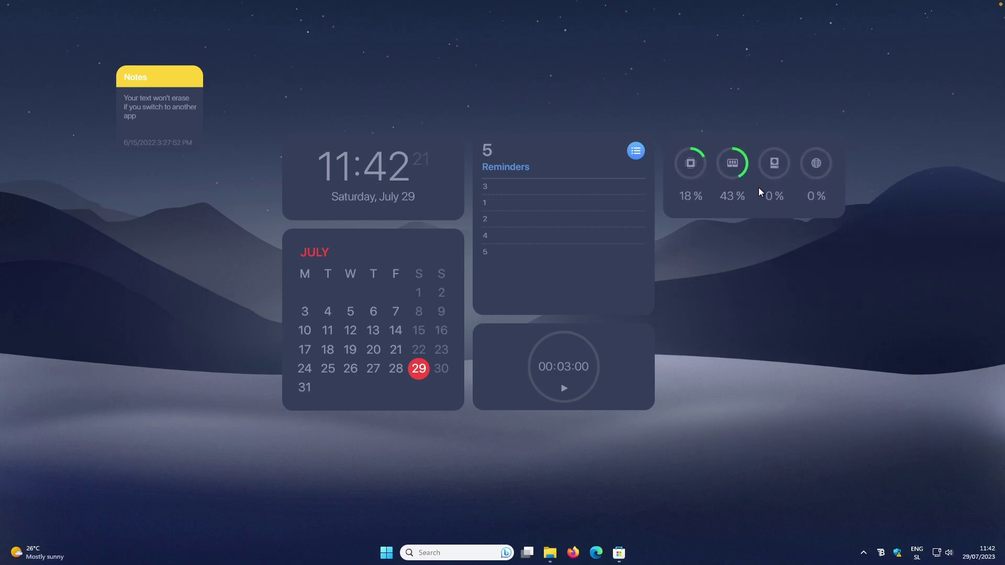
- Set the Notes widget to Large and place it under the monitor
right_click(173, 122)
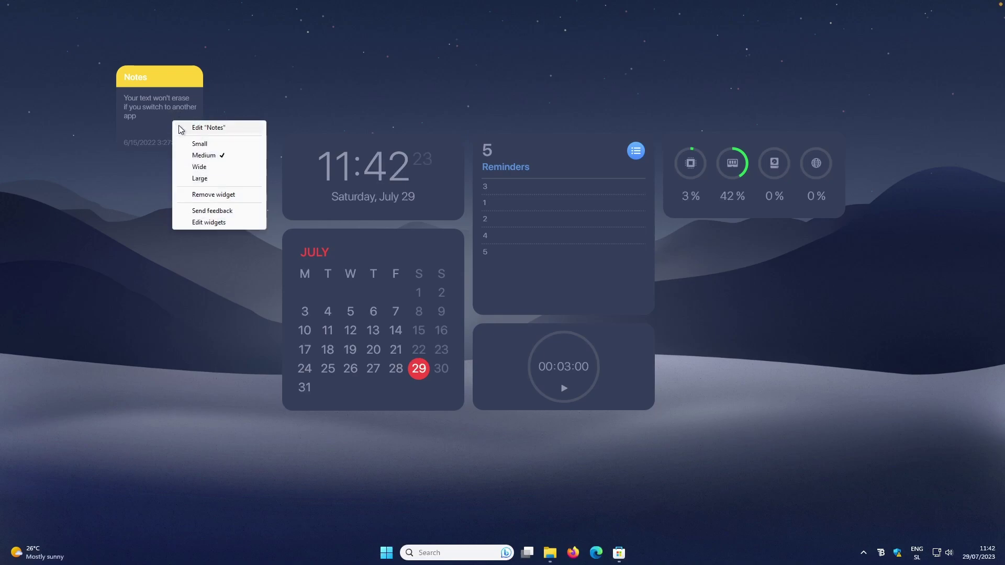
click(204, 178)
drag(241, 184, 797, 347)
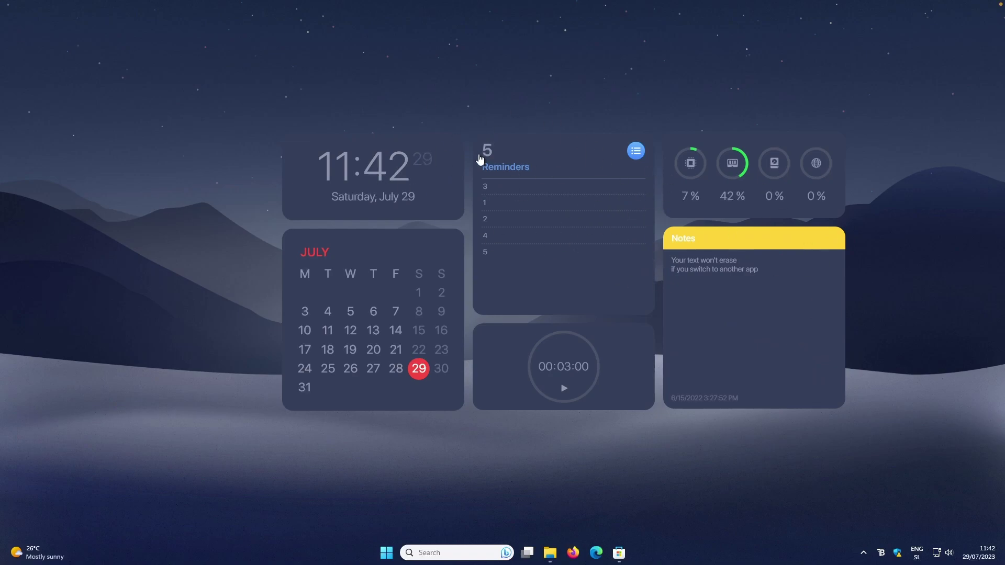
- Shift the clock, Reminders, timer, system monitor and Notes widgets left and up into a tighter grid
drag(432, 180, 394, 175)
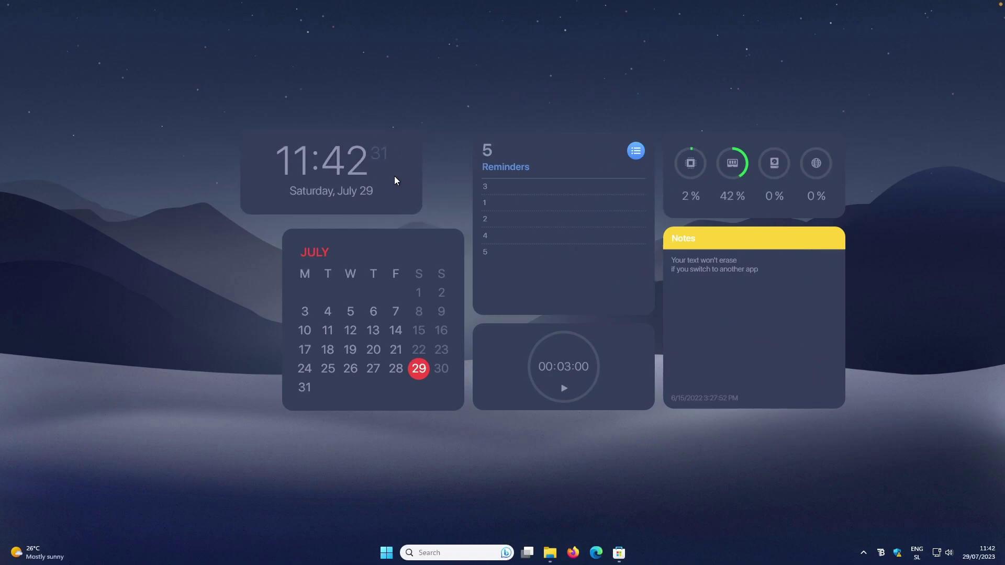
drag(561, 267, 530, 262)
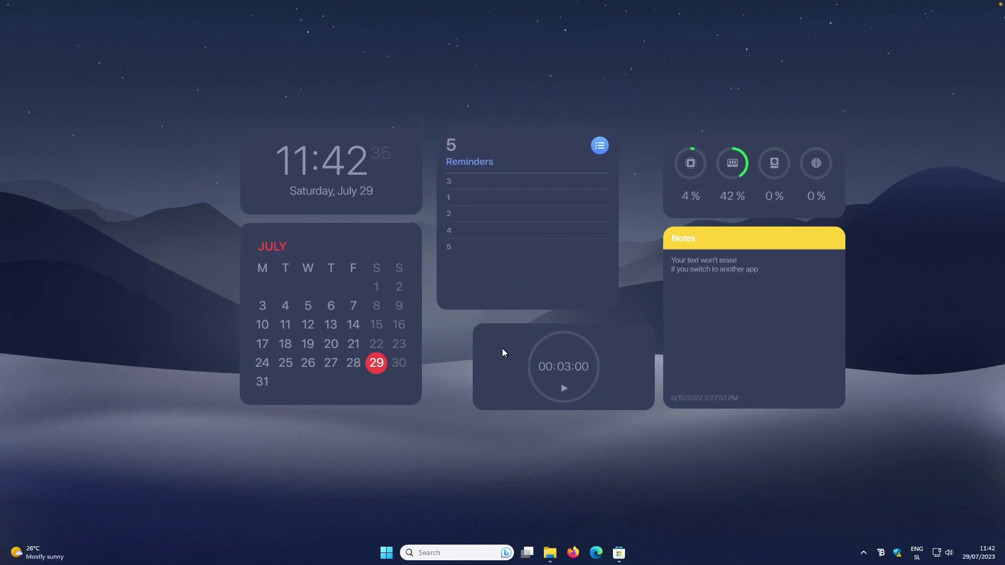
drag(501, 347, 468, 347)
drag(709, 183, 680, 172)
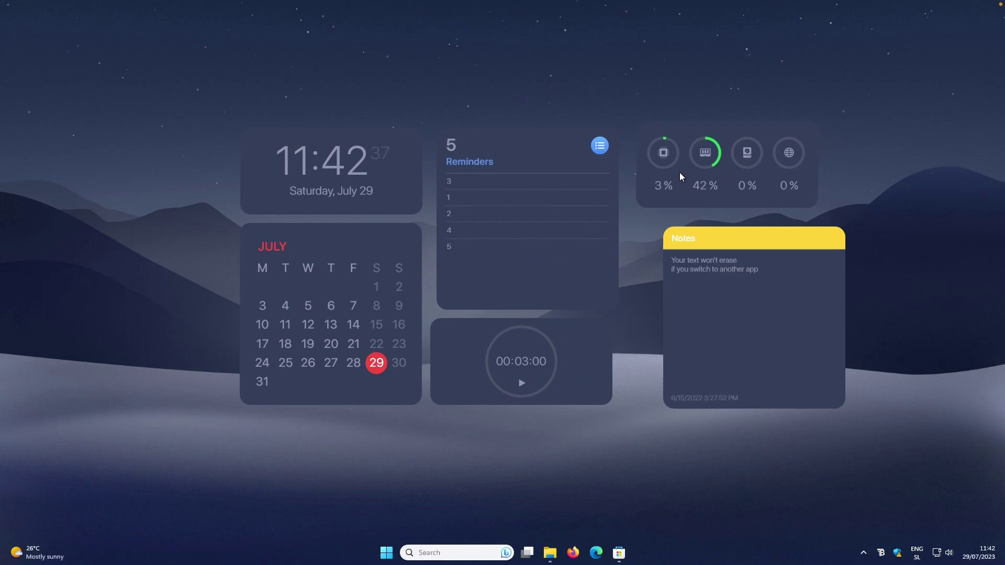
drag(746, 248, 722, 242)
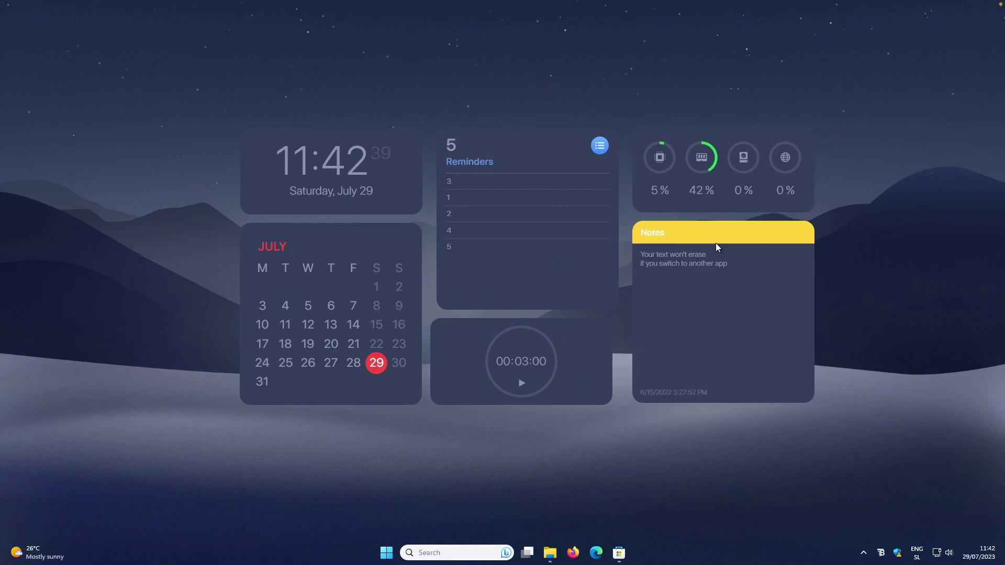